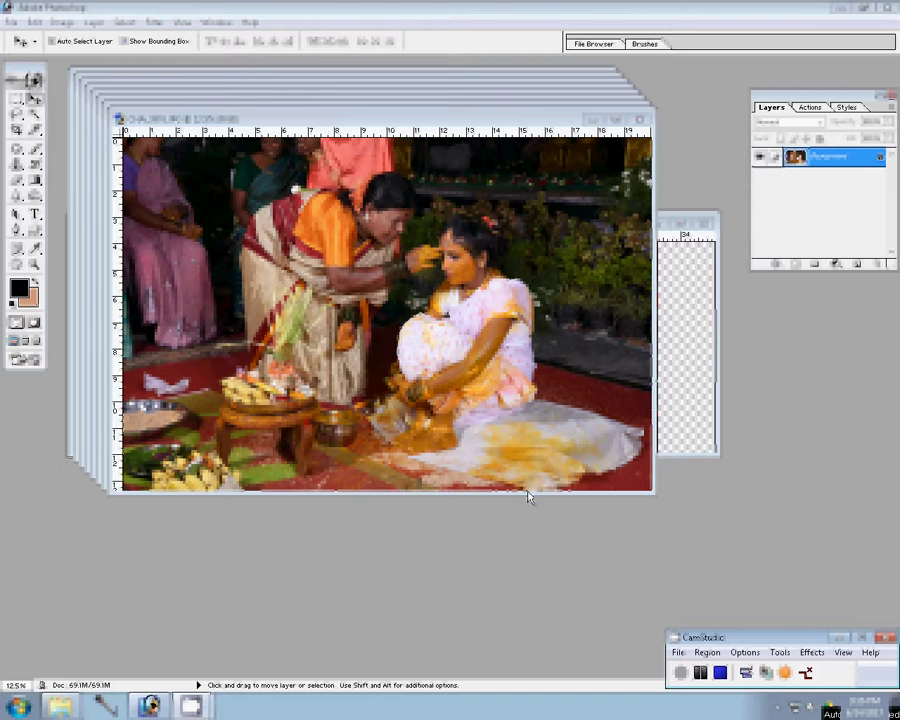
Resize the first ceremony photo, drag it into the album, and close the original unsaved
key(ctrl+alt+i)
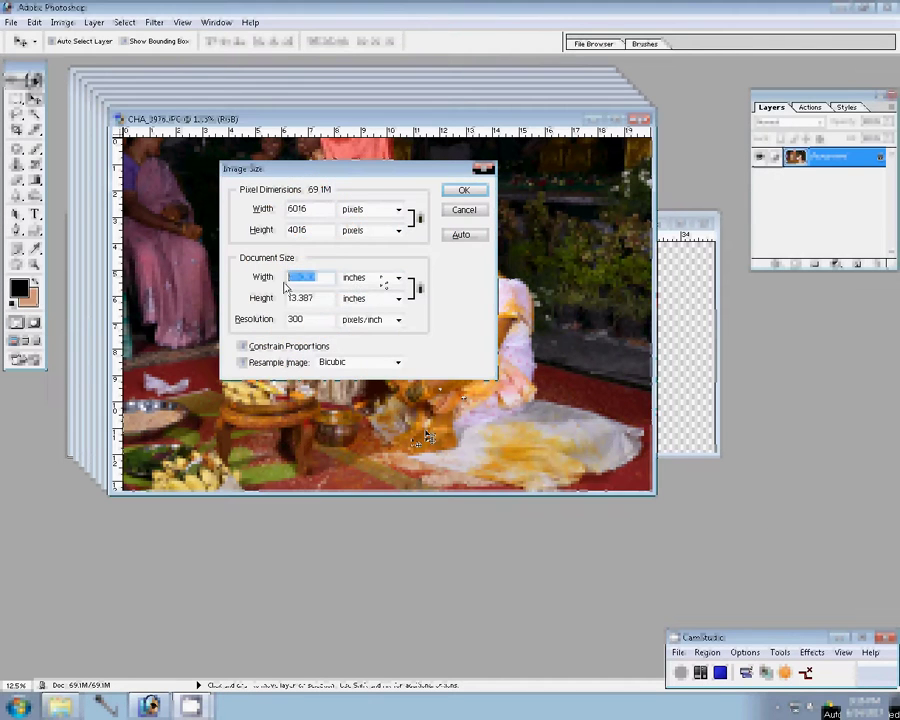
click(463, 190)
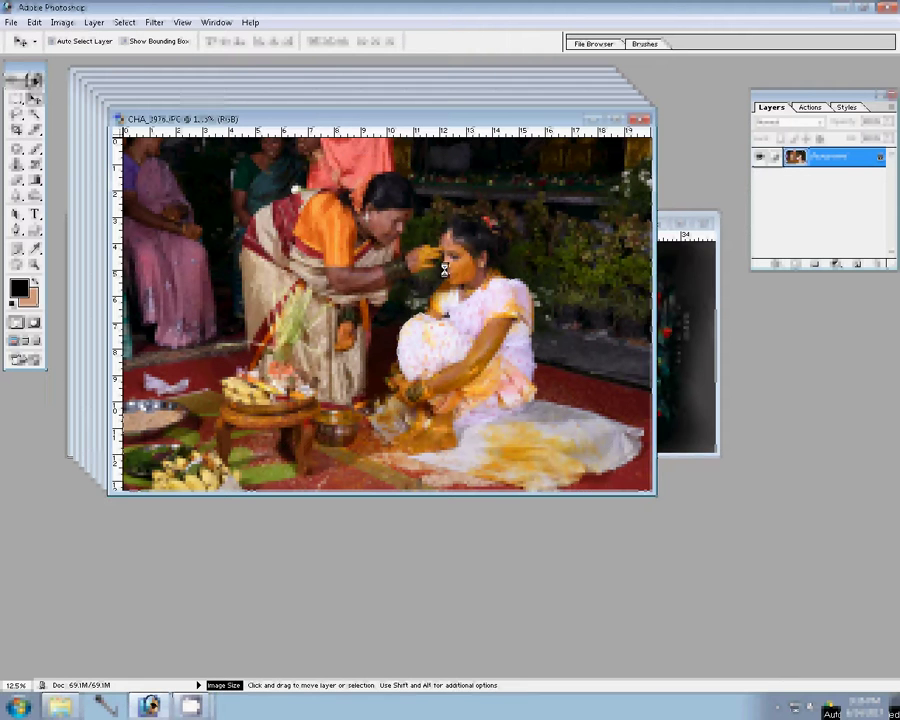
drag(663, 352, 334, 262)
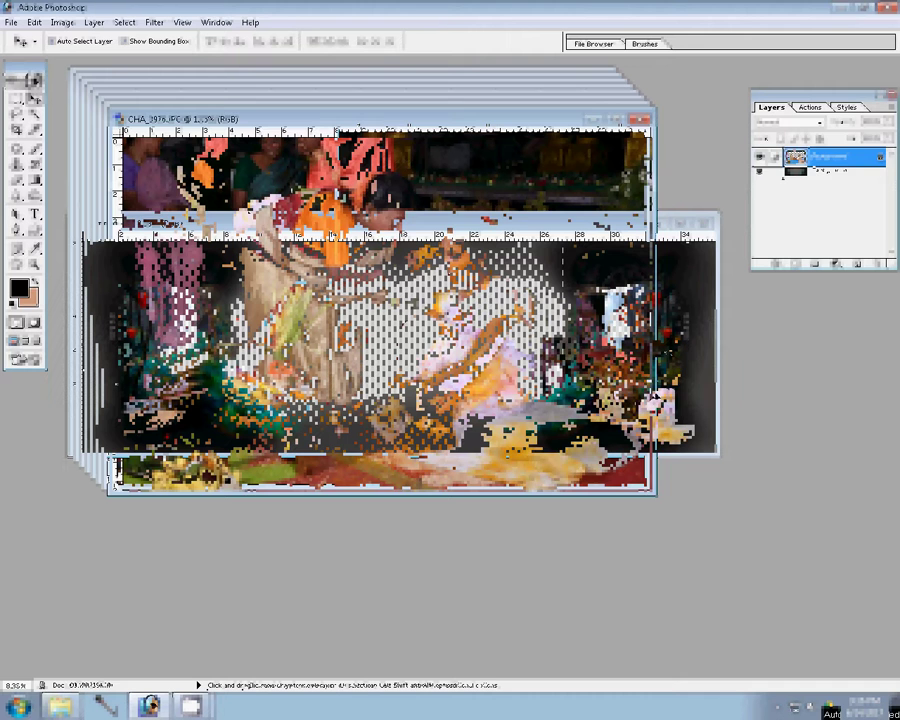
click(322, 119)
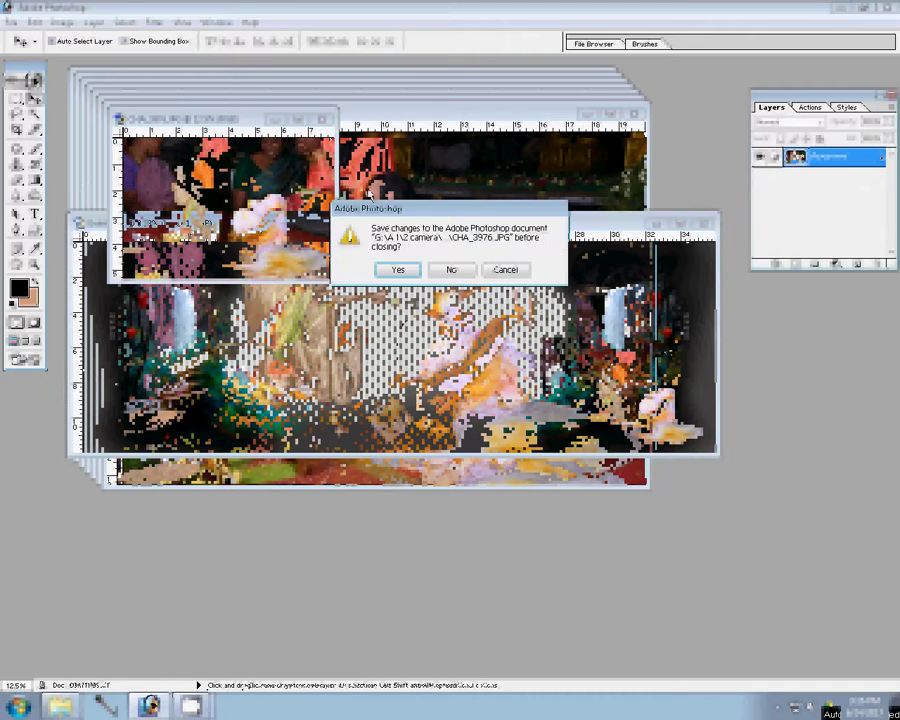
click(450, 266)
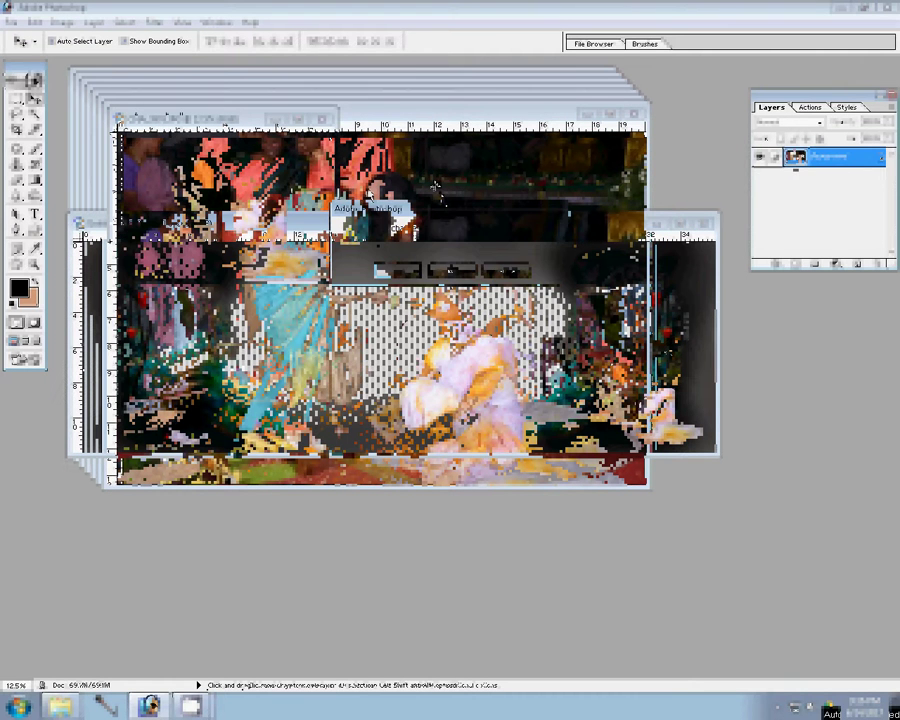
Resize the next photo to 8 in wide and close the CHA_3969.JPG window
key(ctrl+alt+i)
text(8)
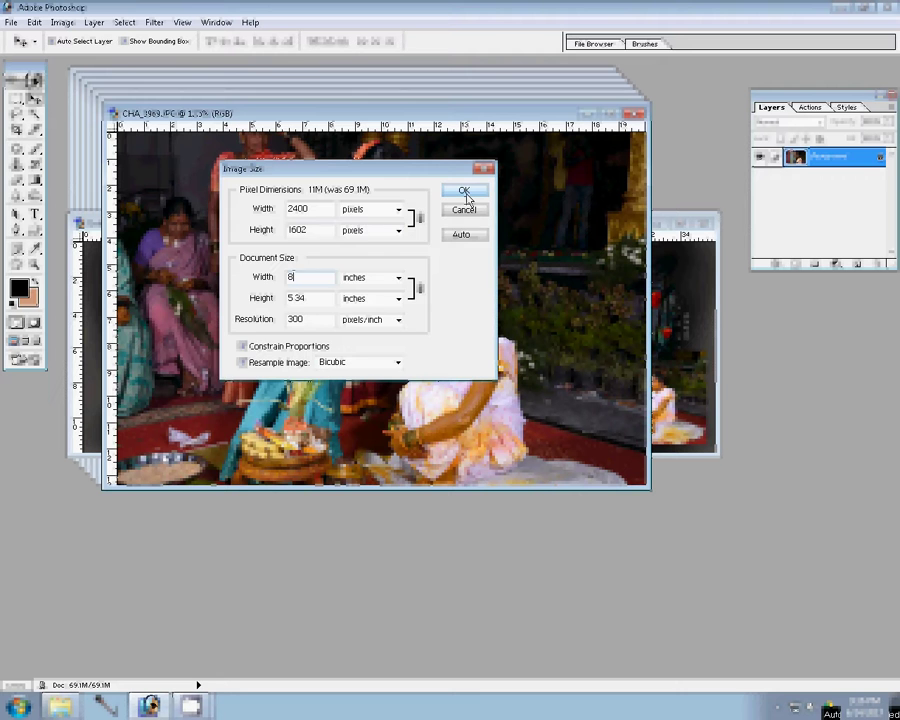
click(463, 190)
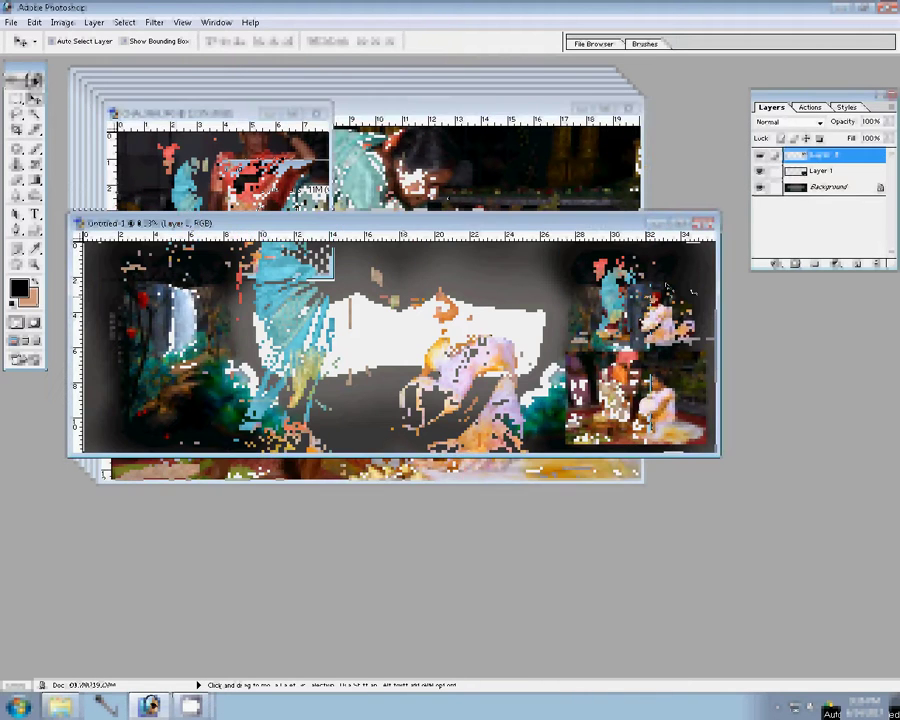
click(220, 112)
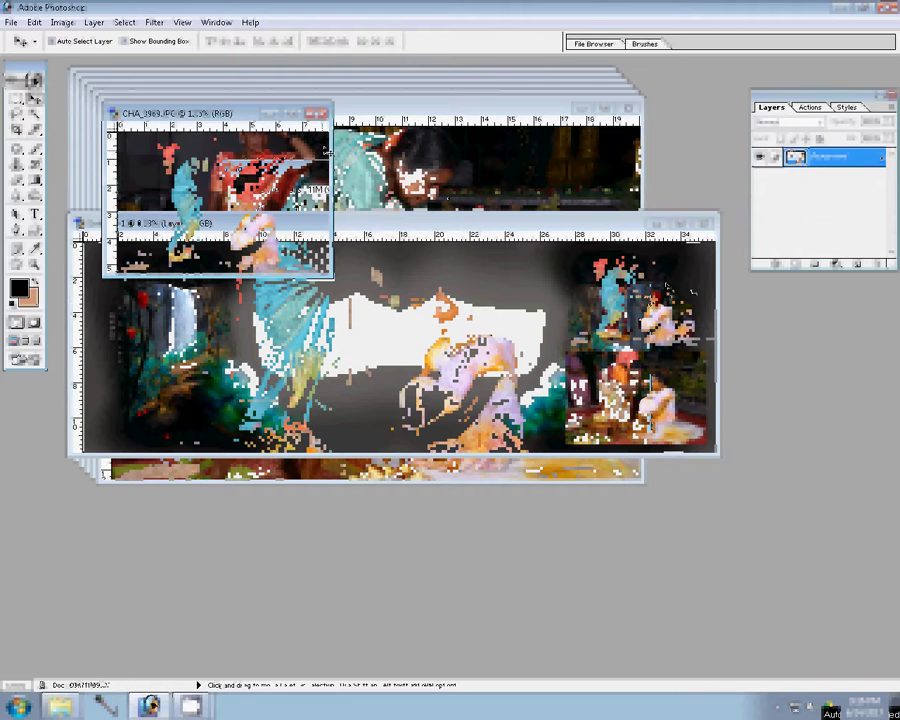
click(318, 113)
Discard the previous photo, resize the next photo to width 6476, and close CHA_396A.JPG unsaved
click(451, 269)
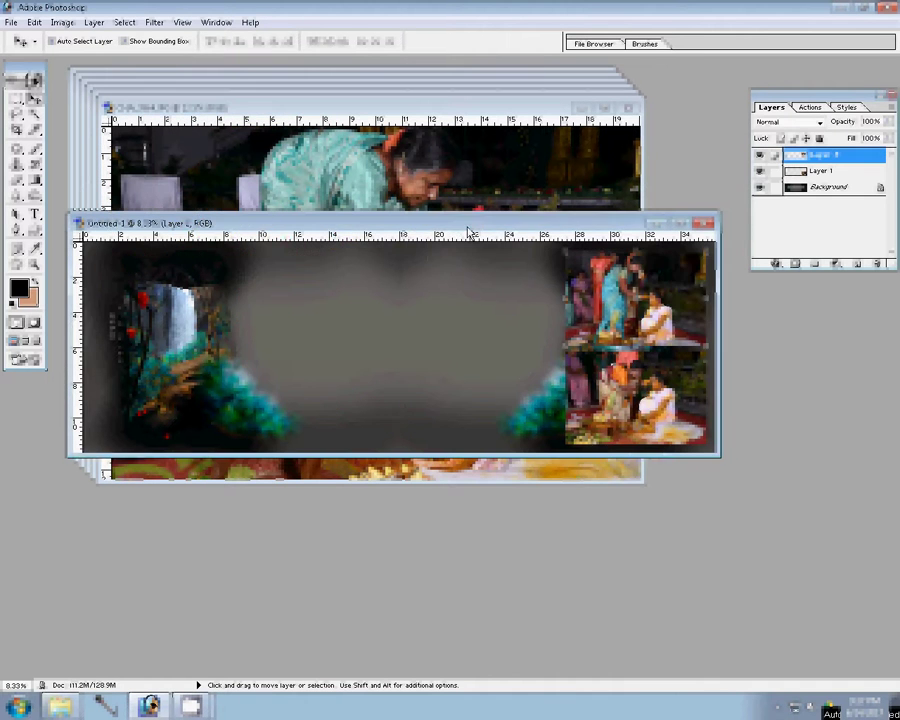
key(ctrl+alt+i)
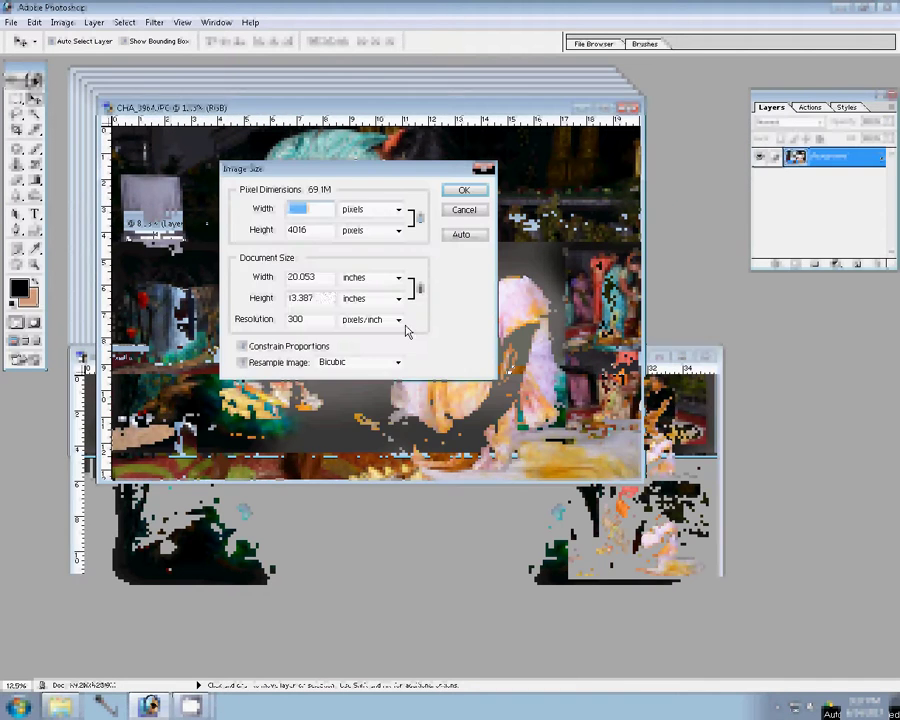
text(6476)
key(Tab)
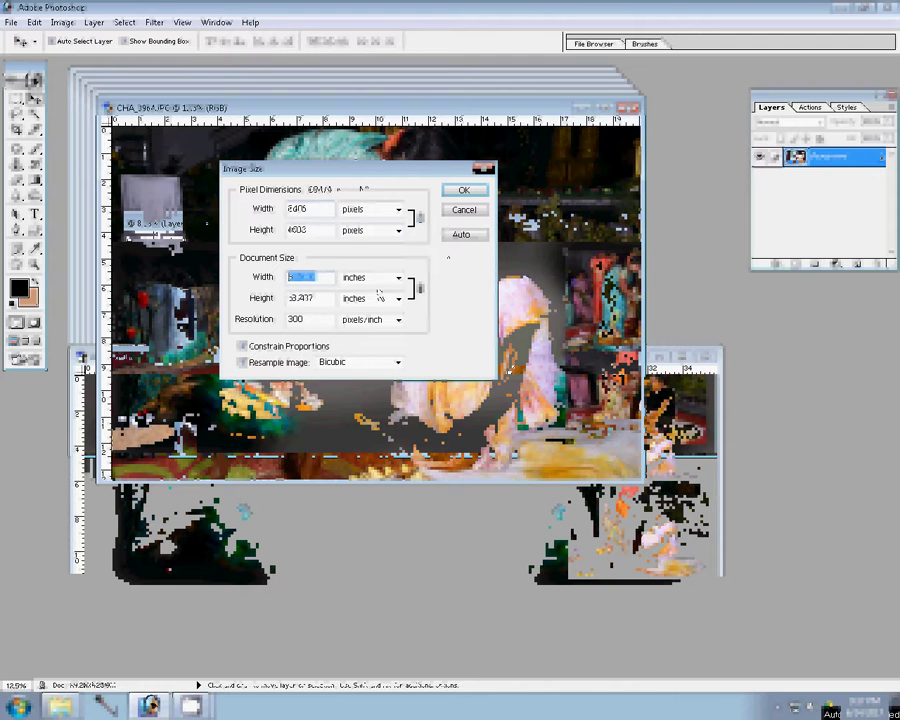
click(460, 191)
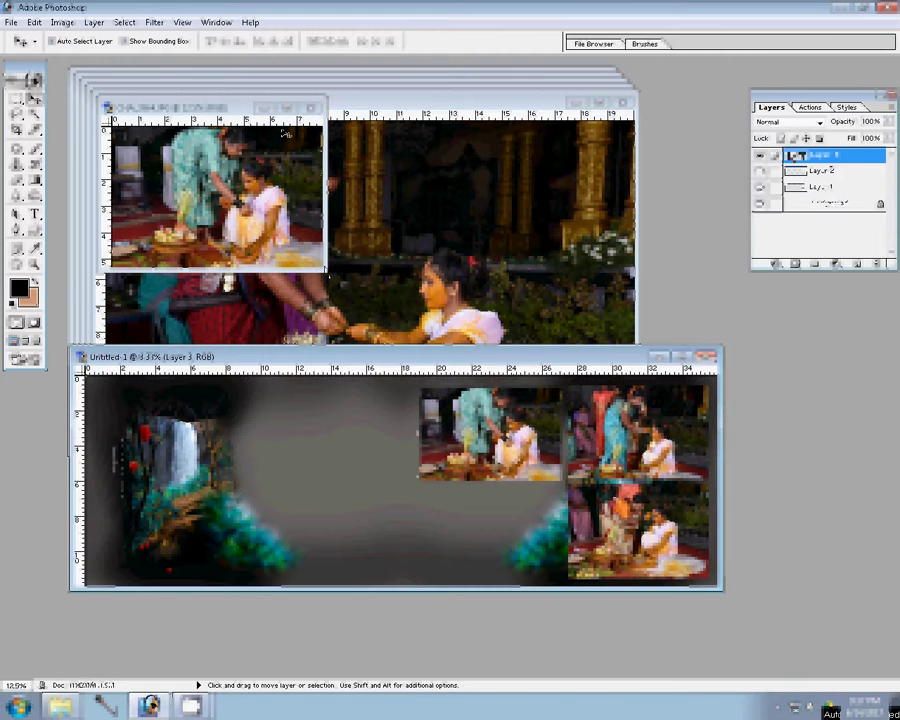
click(310, 108)
click(310, 108)
click(452, 267)
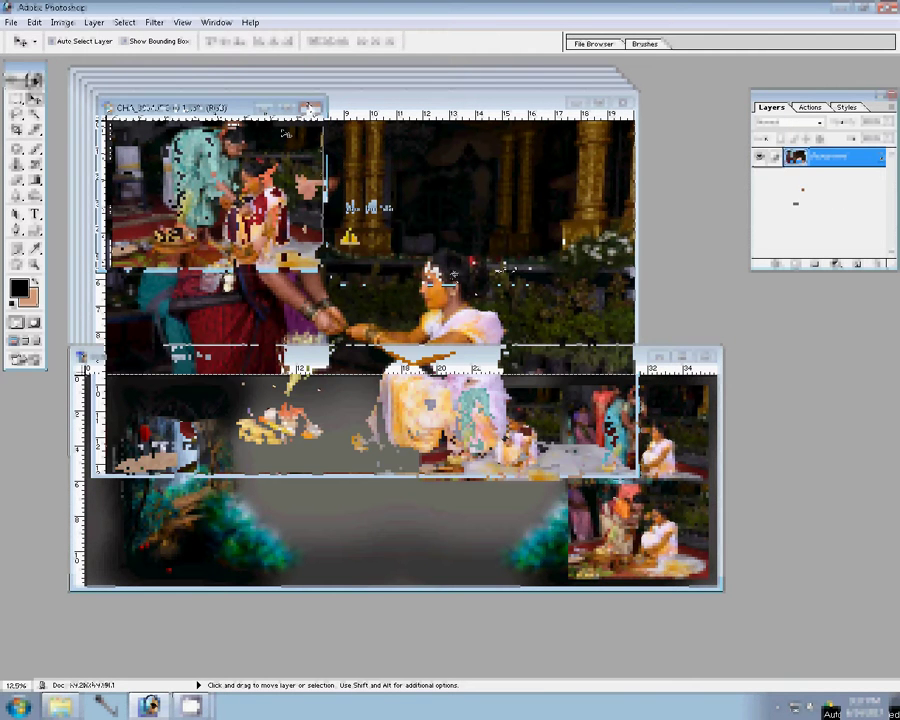
Resize the next photo to width 30, place it as Layer 4, and close its original
key(ctrl+alt+i)
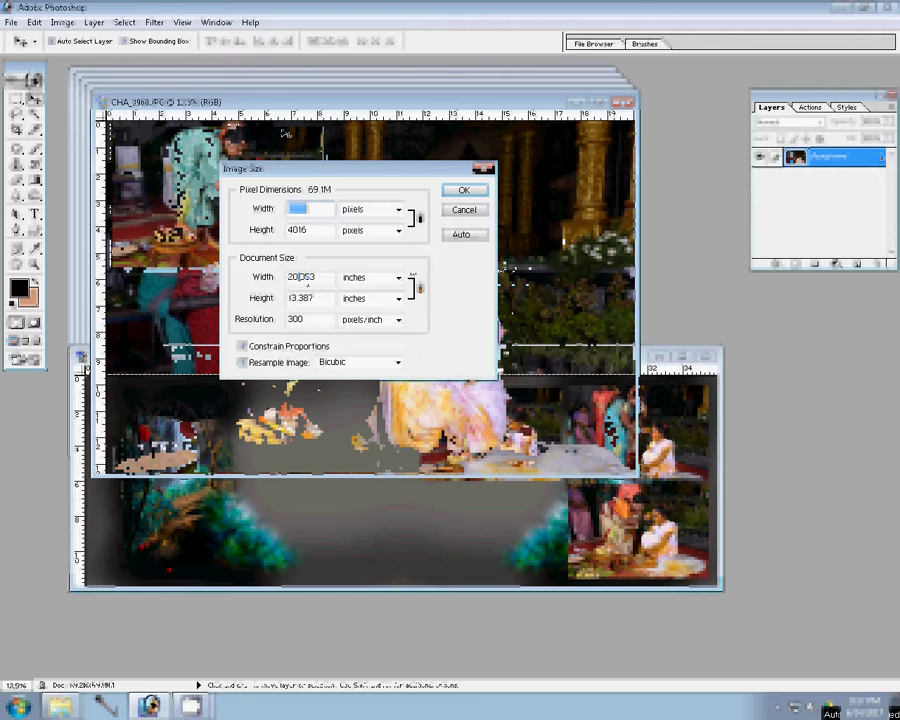
double_click(301, 277)
text(30)
click(462, 190)
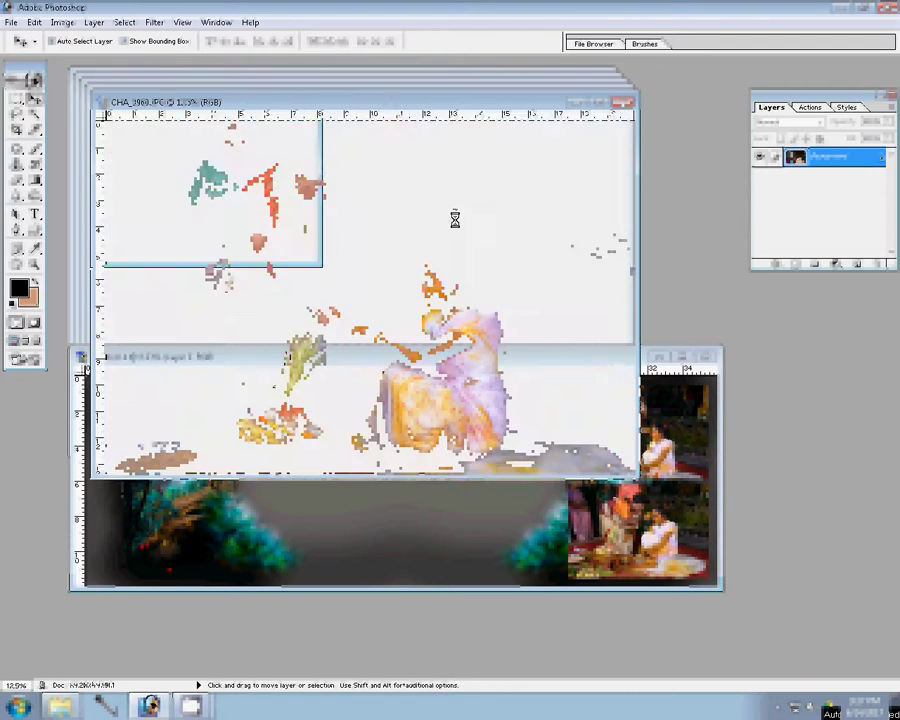
drag(210, 190, 503, 512)
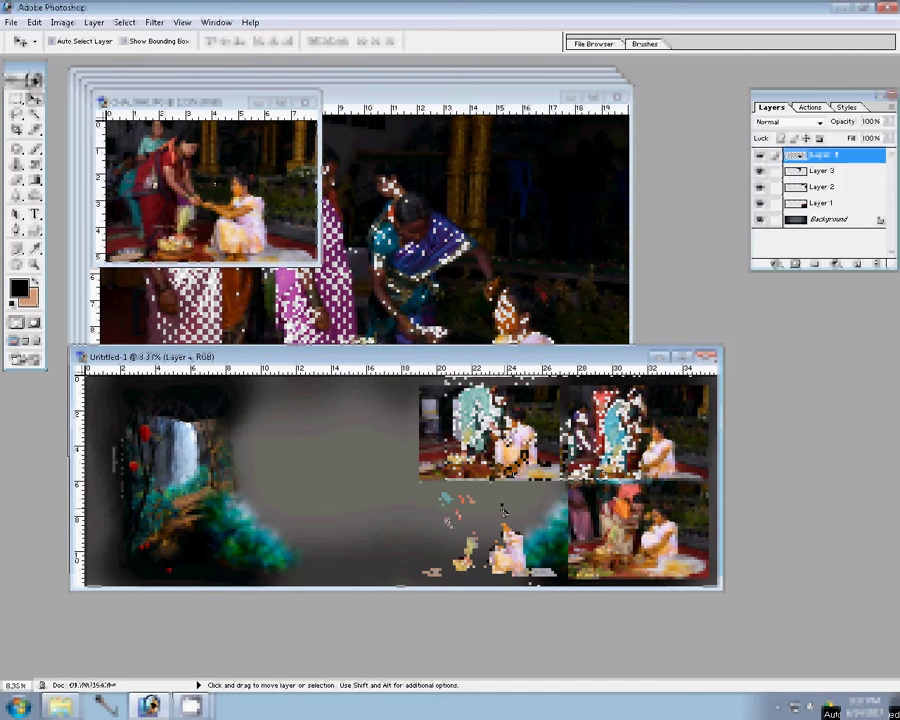
key(ctrl+w)
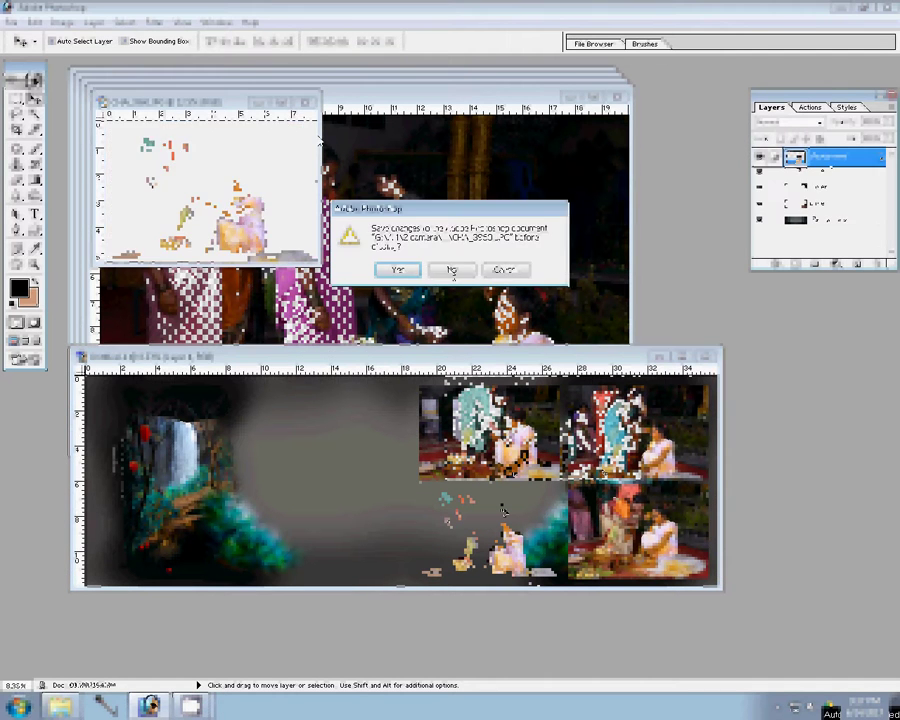
Discard the previous photo, resize the next one, and close the small resized window unsaved
key(n)
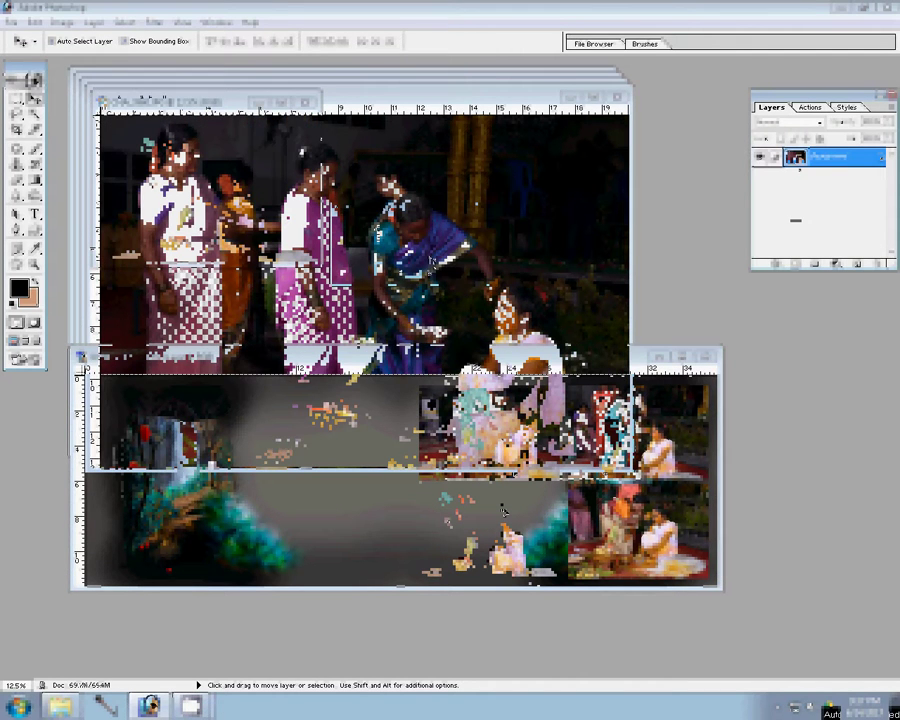
key(ctrl+alt+i)
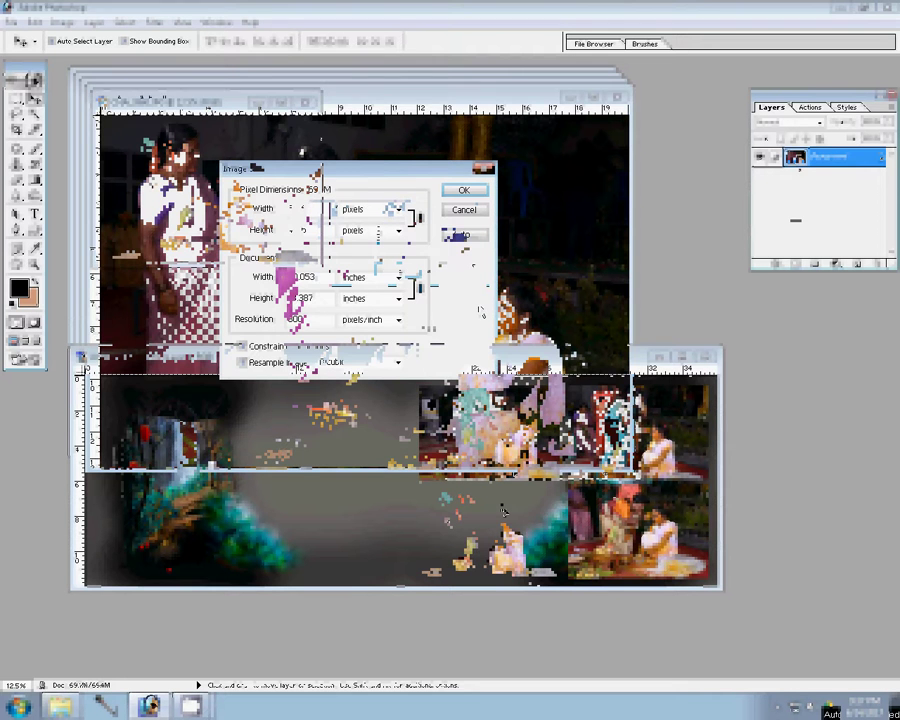
click(465, 191)
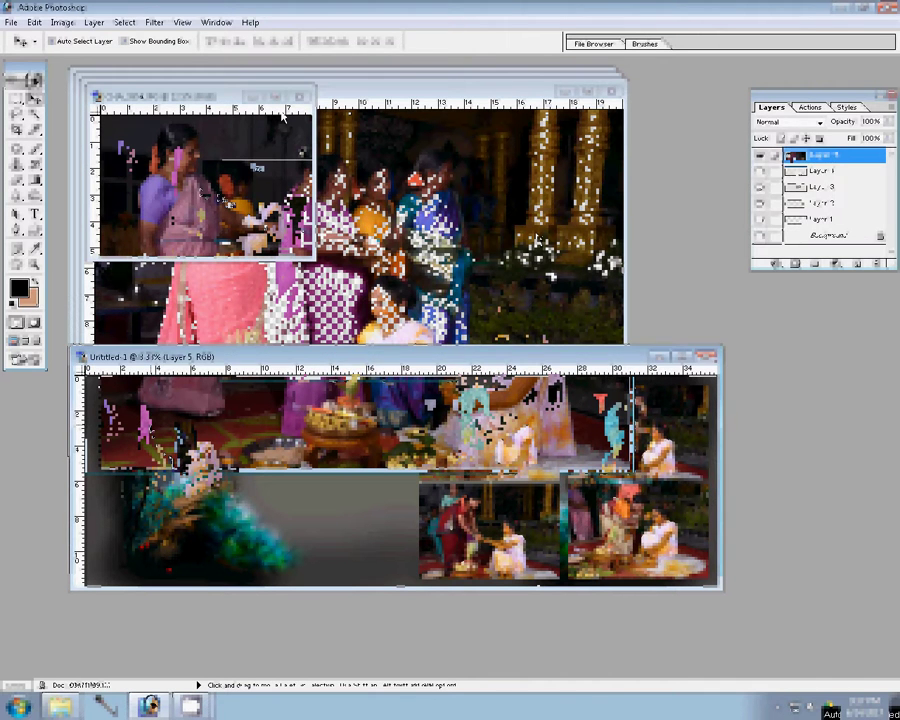
click(299, 96)
click(446, 267)
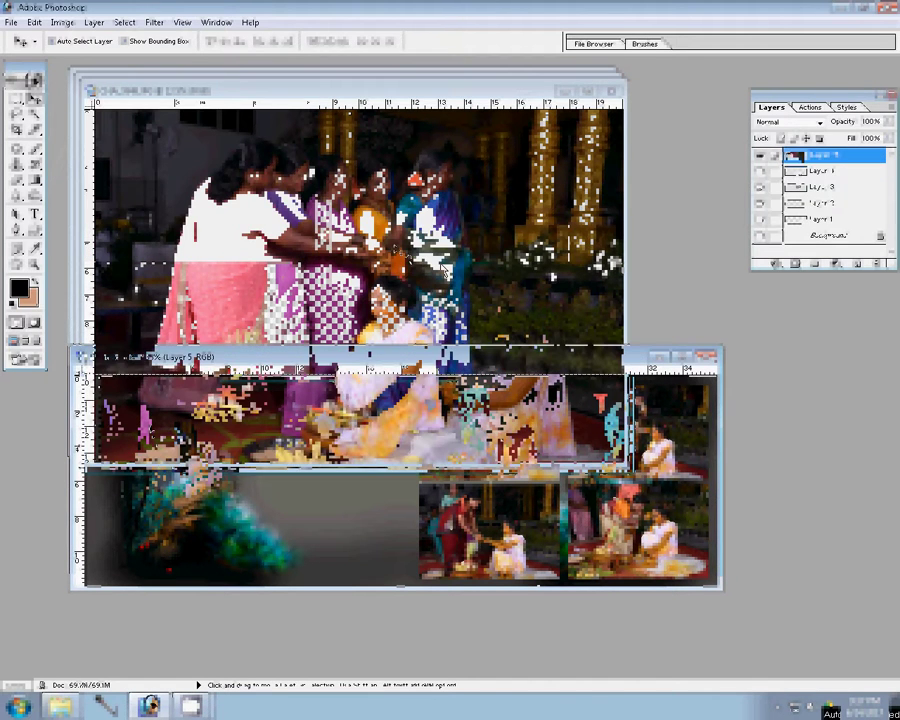
Resize CHA_3949.JPG, bring the album forward, and close the CHA_3949 window
click(443, 270)
key(ctrl+alt+i)
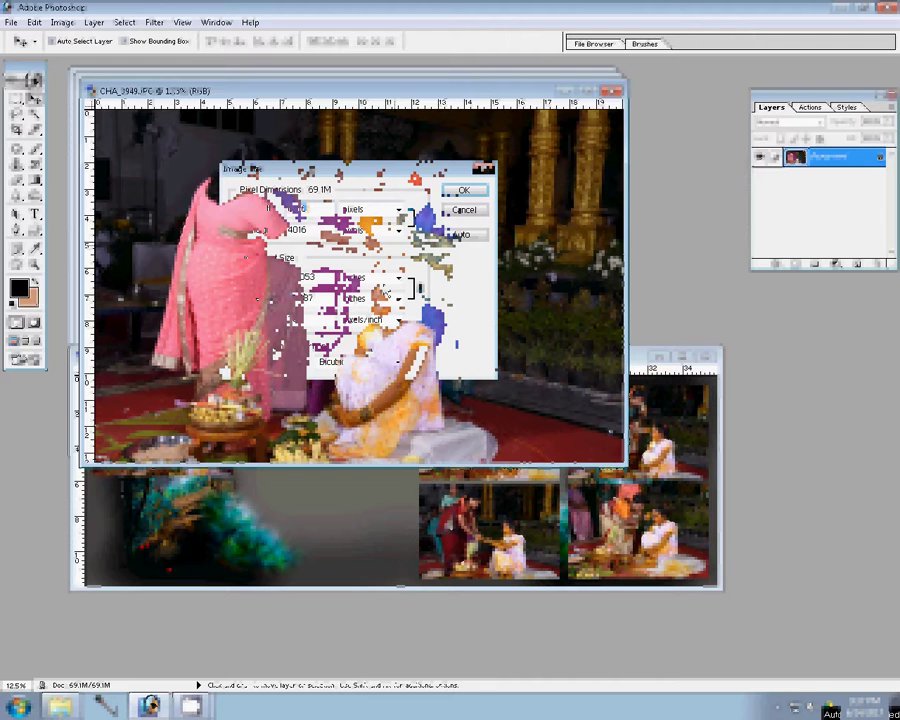
click(464, 190)
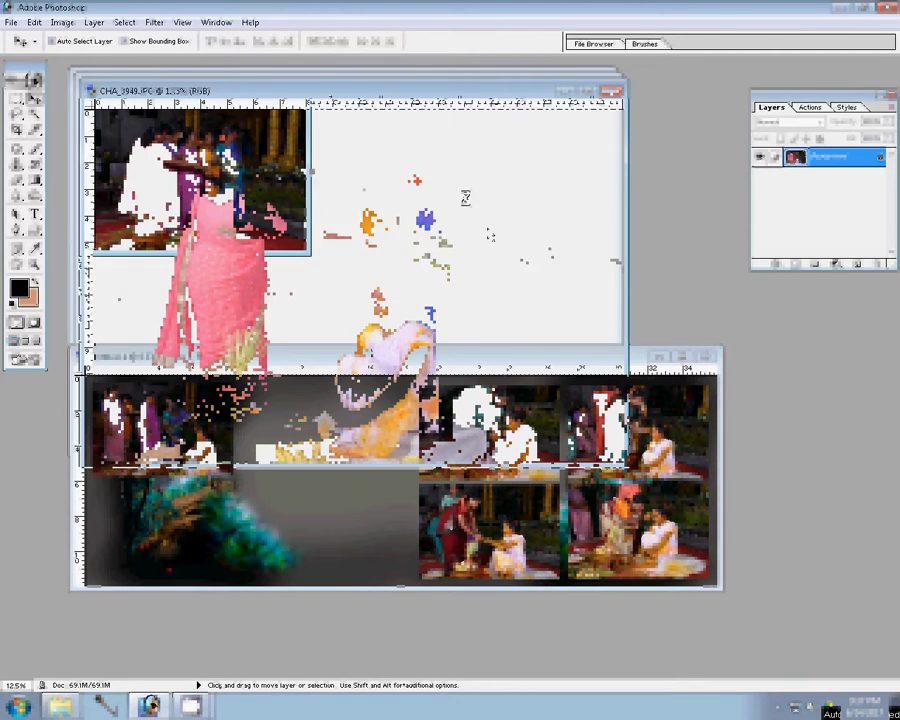
click(273, 527)
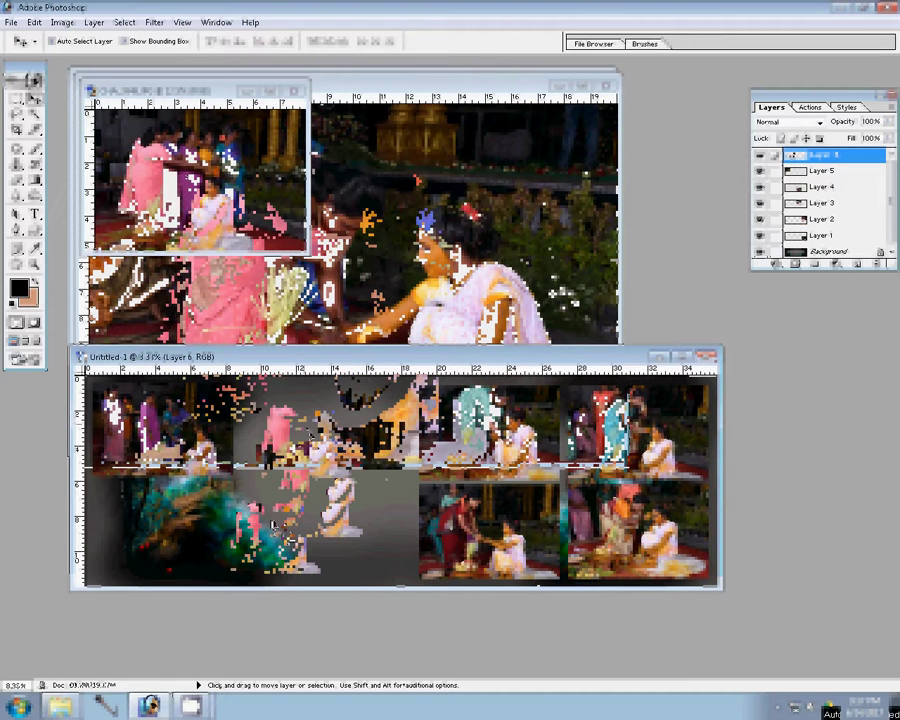
click(294, 91)
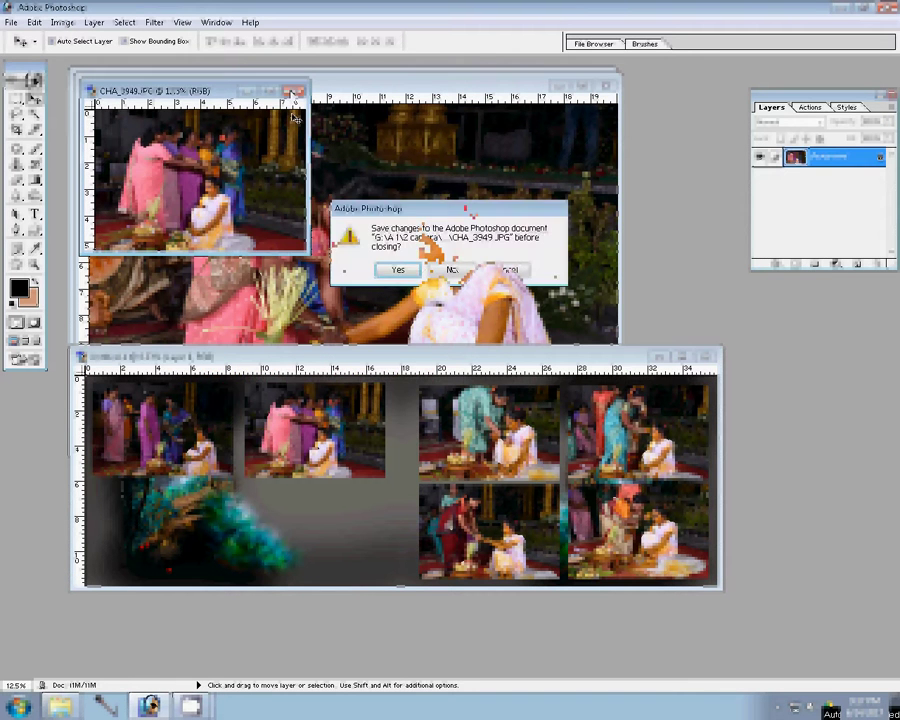
Discard CHA_3949, confirm CHA_3941's new size, and close the CHA_3941.JPG source window
click(452, 270)
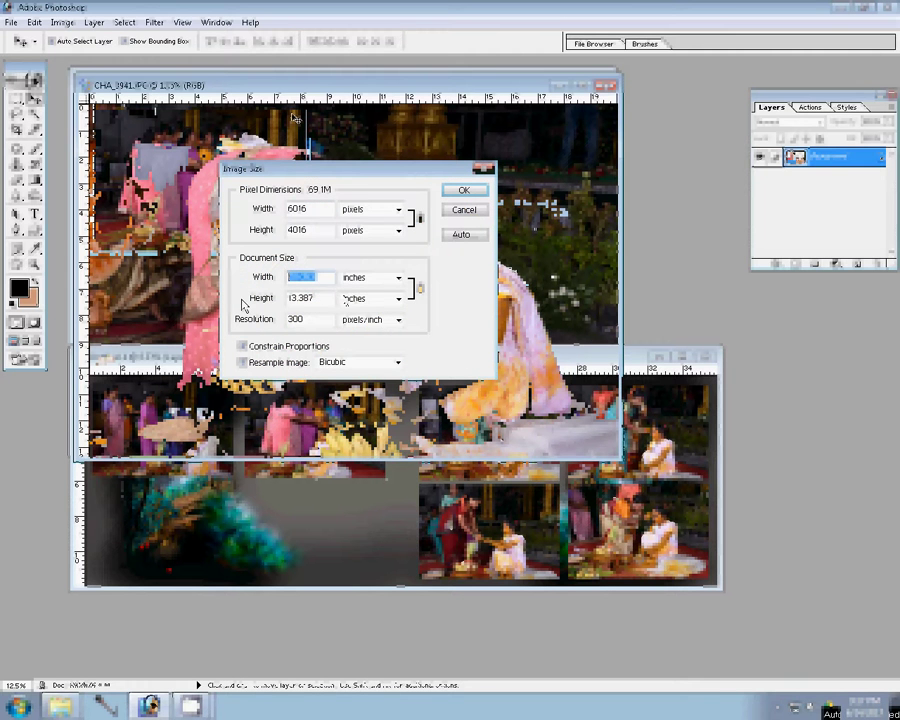
key(Return)
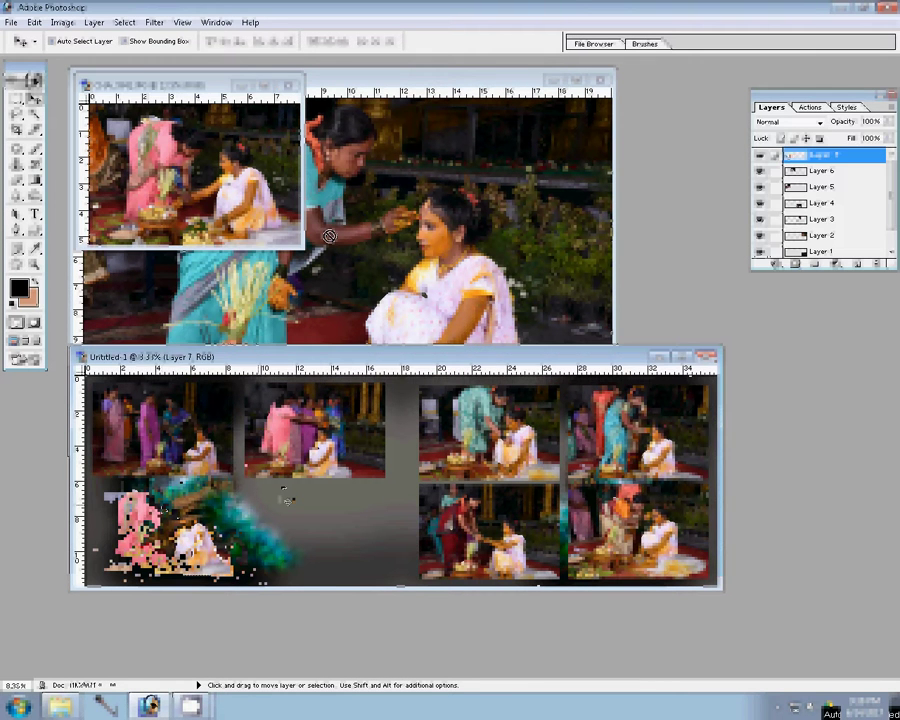
click(291, 86)
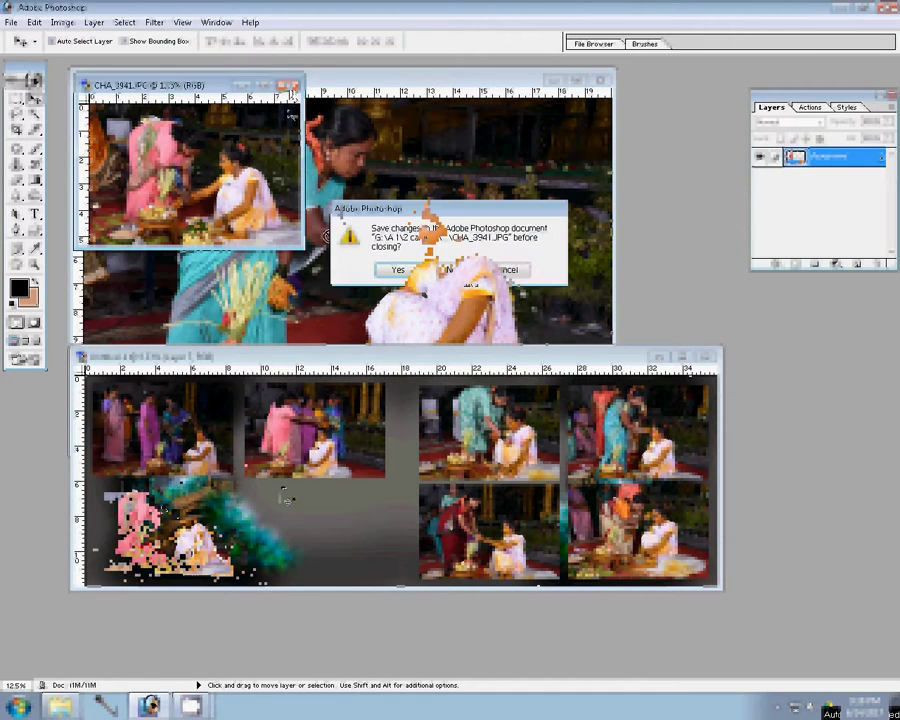
Resize CHA_3938 to 2400 px wide as Layer 8 in the bottom-row slot, then discard the original
key(n)
key(ctrl+alt+i)
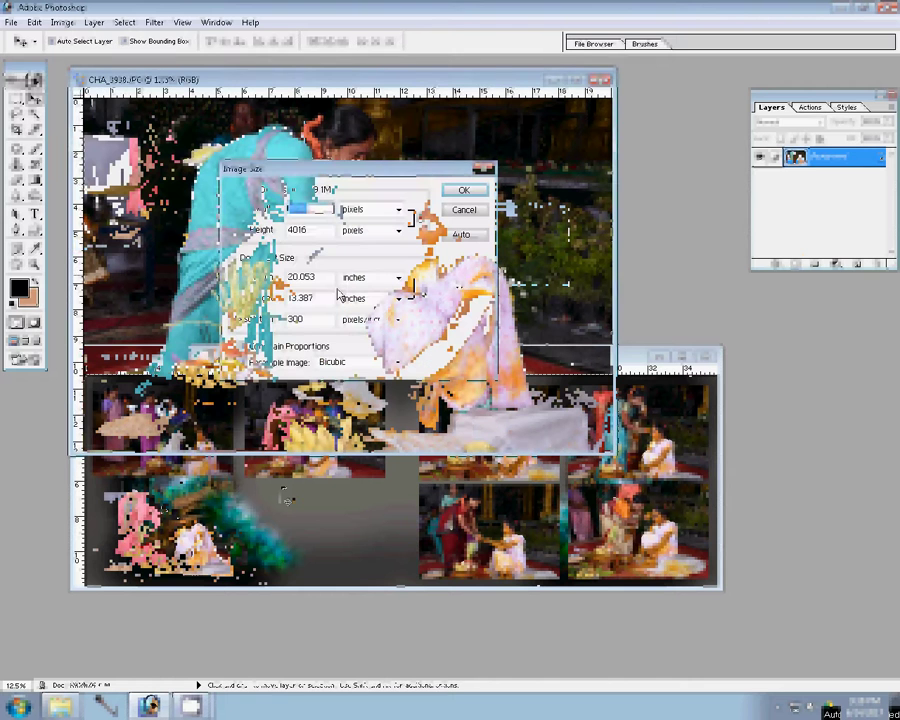
text(6895)
text(2400)
click(463, 190)
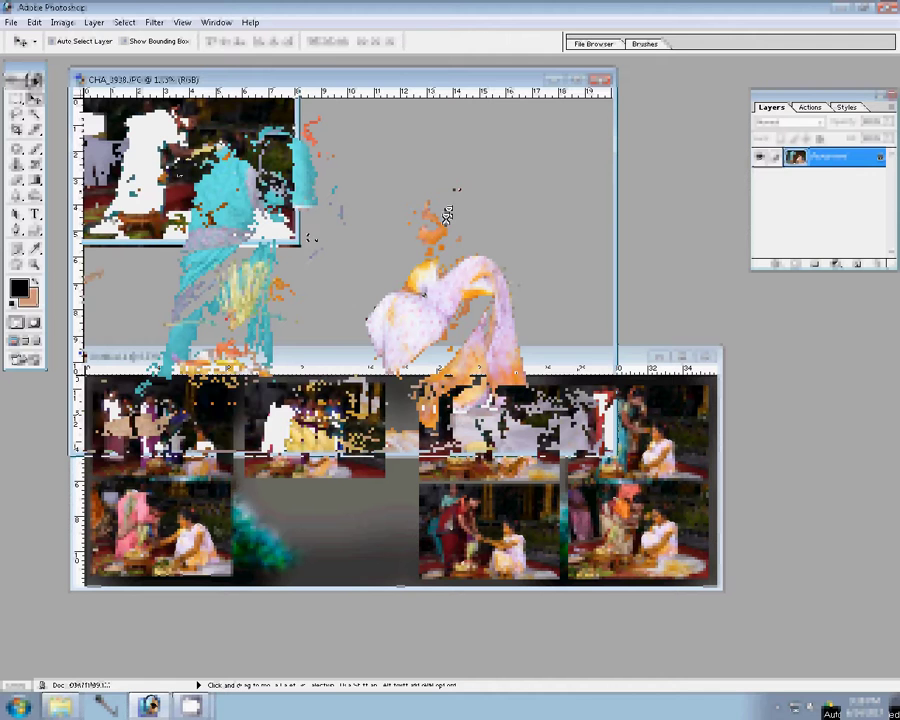
drag(336, 484, 334, 488)
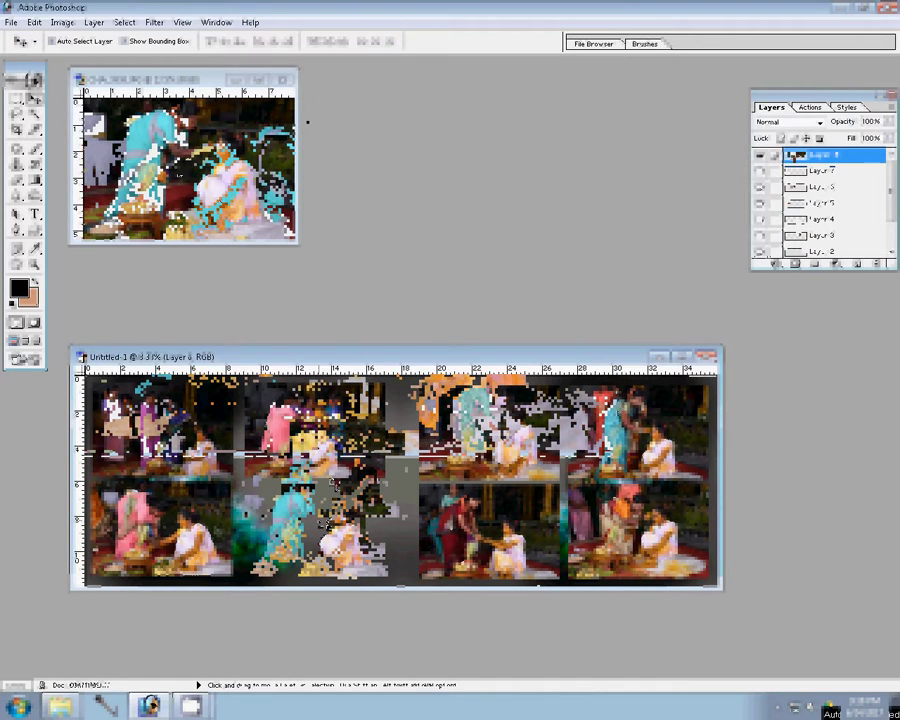
click(289, 80)
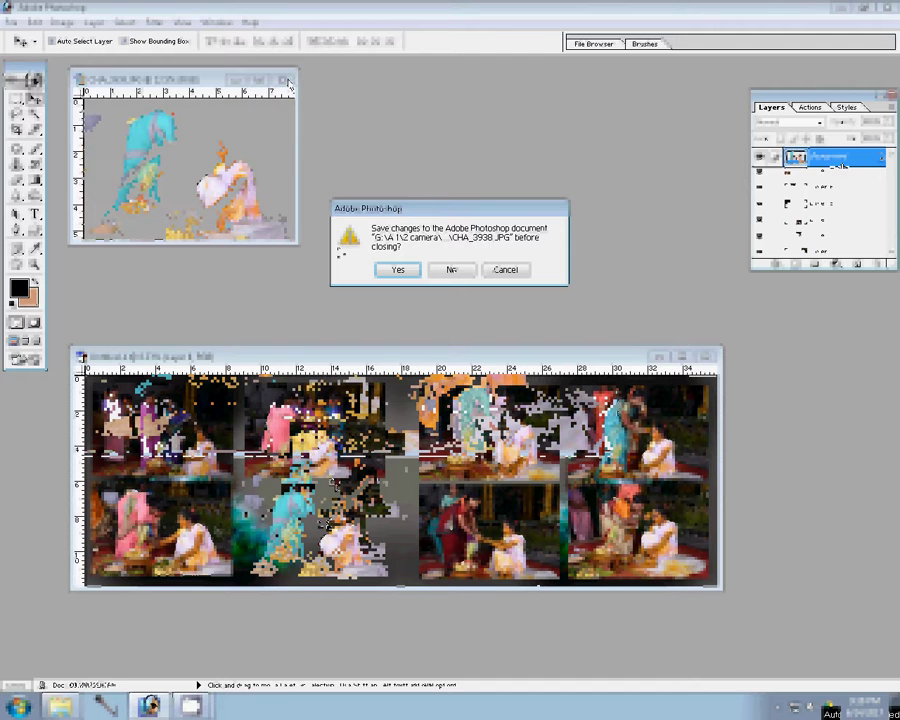
key(n)
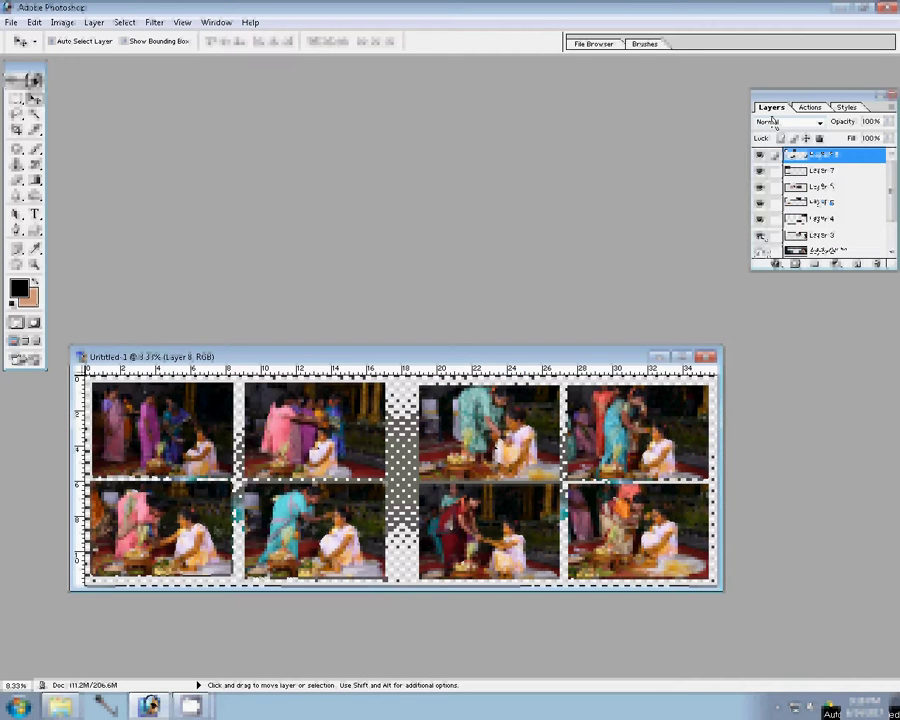
Merge the photo layers from Layer 3 into one layer and add a Stroke effect
click(820, 234)
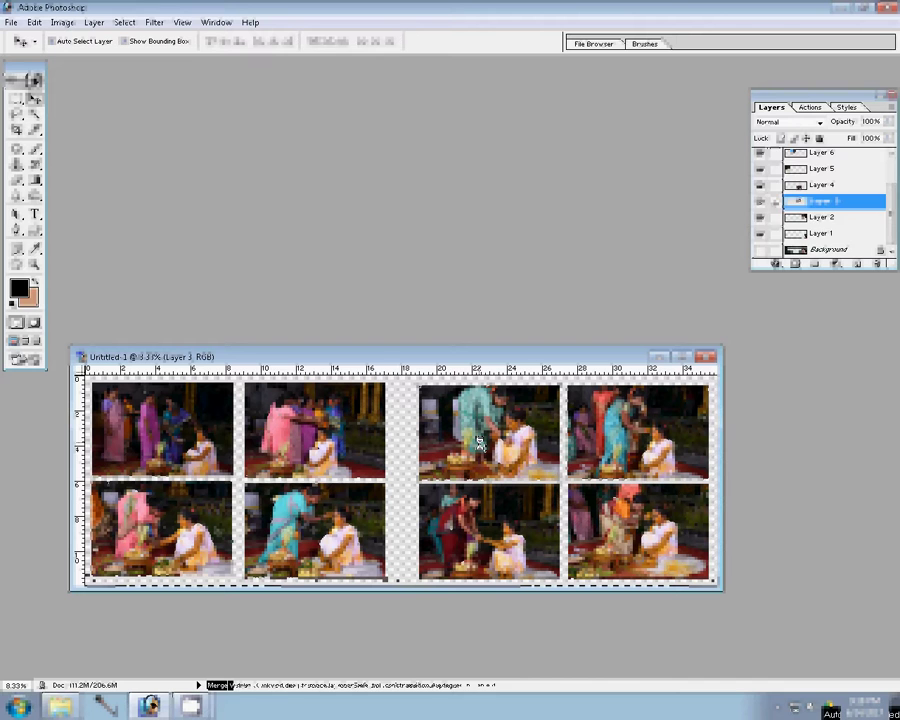
key(ctrl+e)
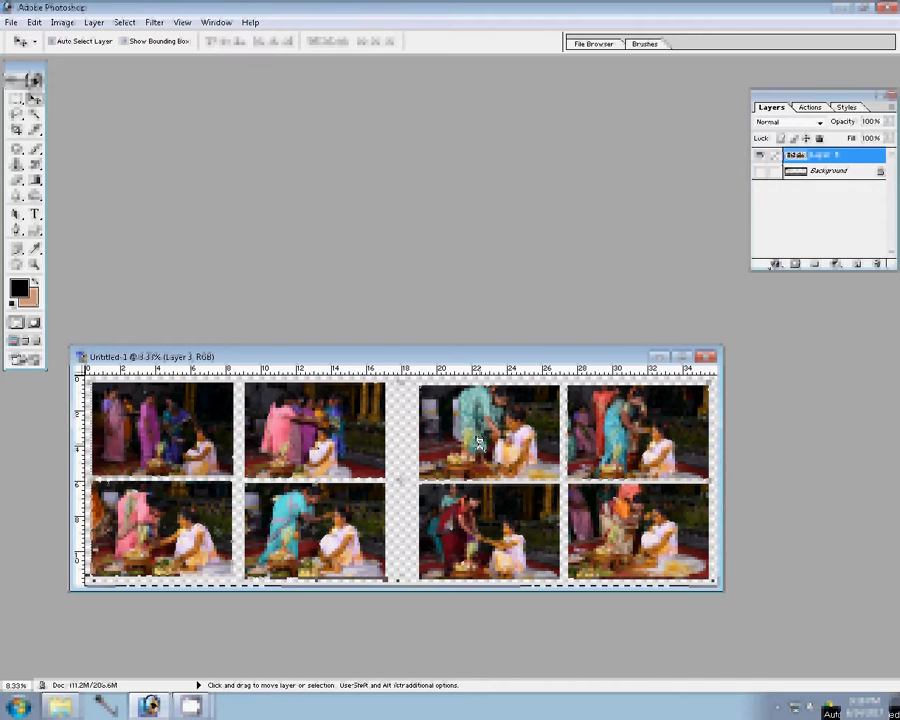
click(776, 264)
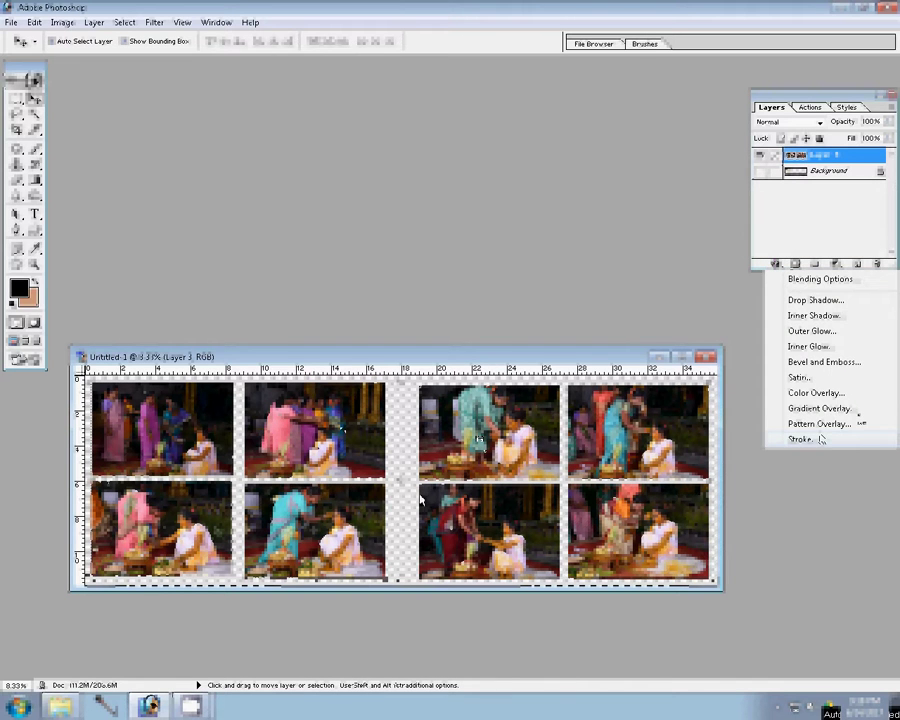
click(857, 420)
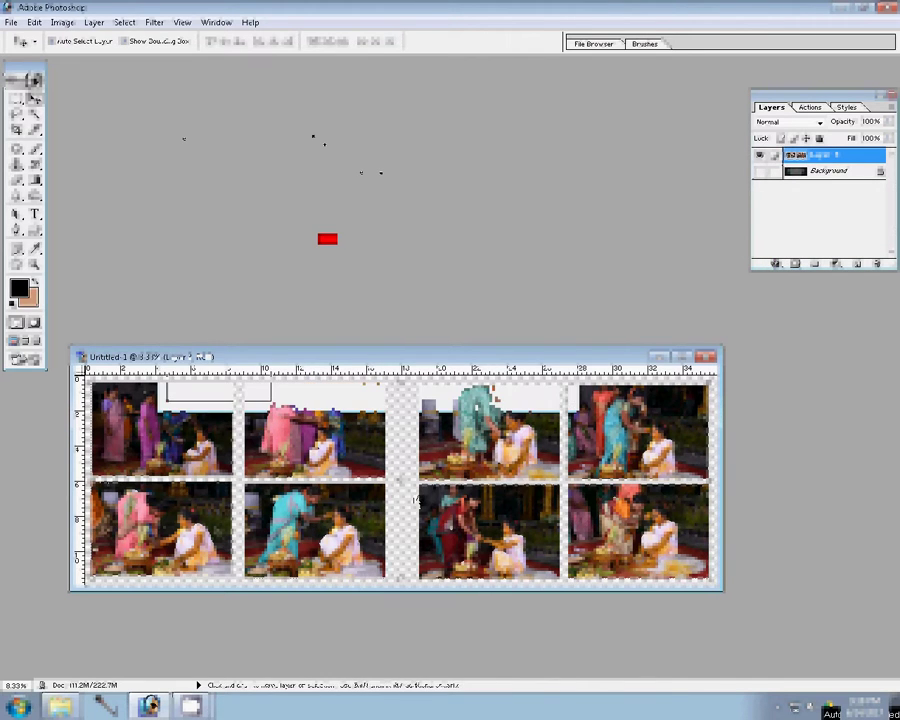
Set the stroke to 22 px with the dark white-spotted pattern fill and apply it
text(3)
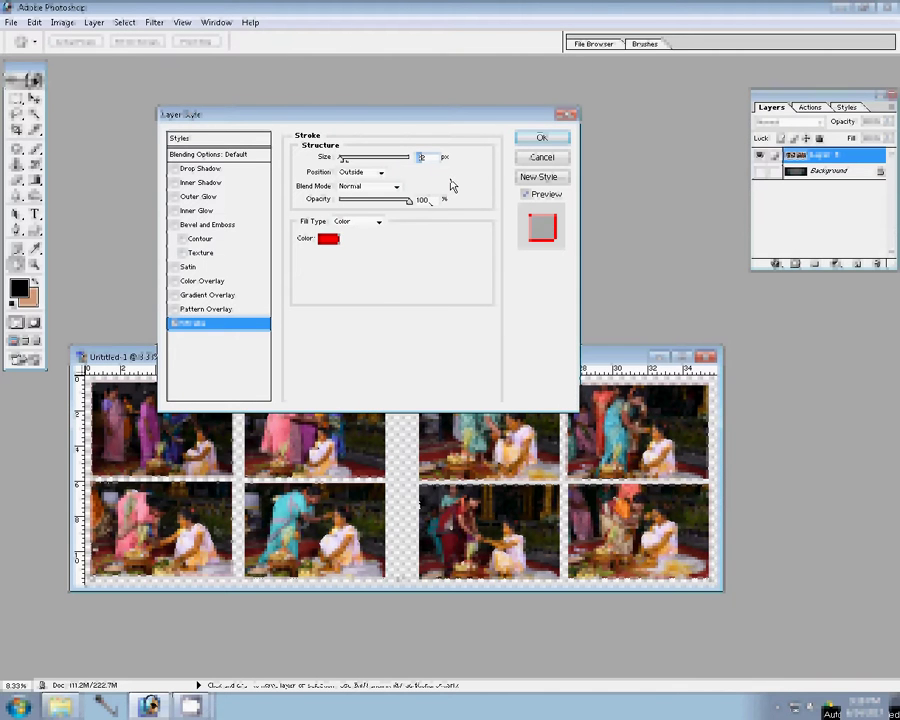
text(22)
click(378, 221)
click(350, 249)
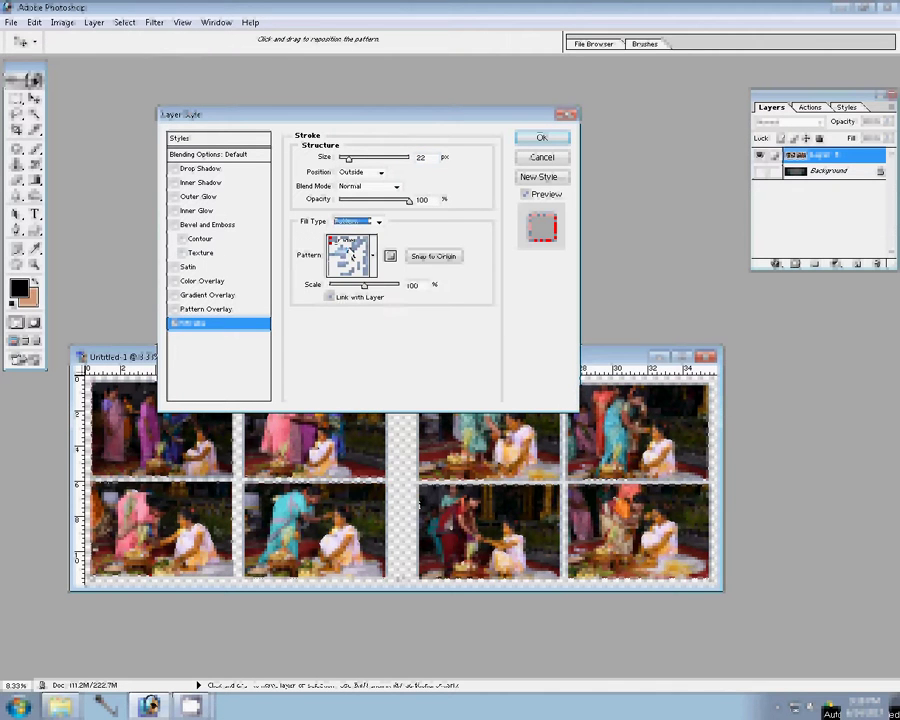
click(350, 255)
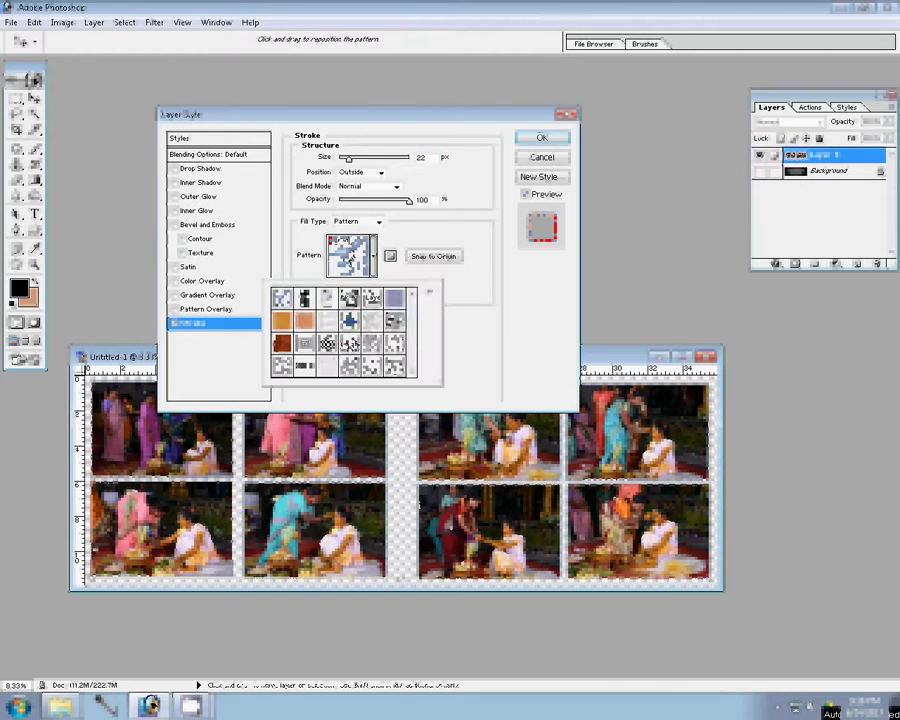
click(327, 343)
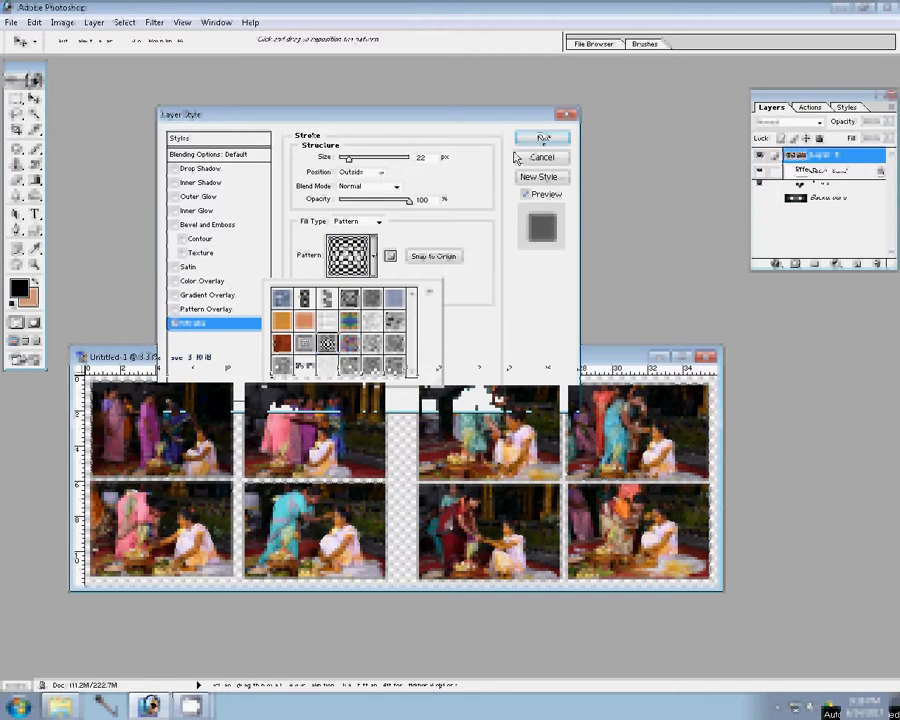
click(543, 137)
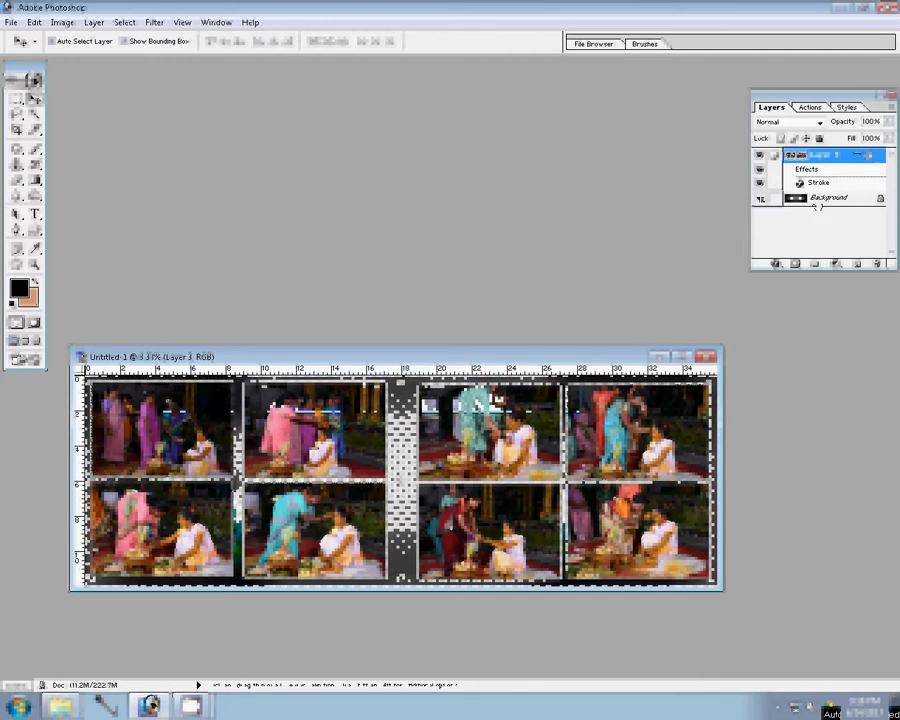
Zoom in to 100% on the right-centre photos to inspect the patterned border
key(z)
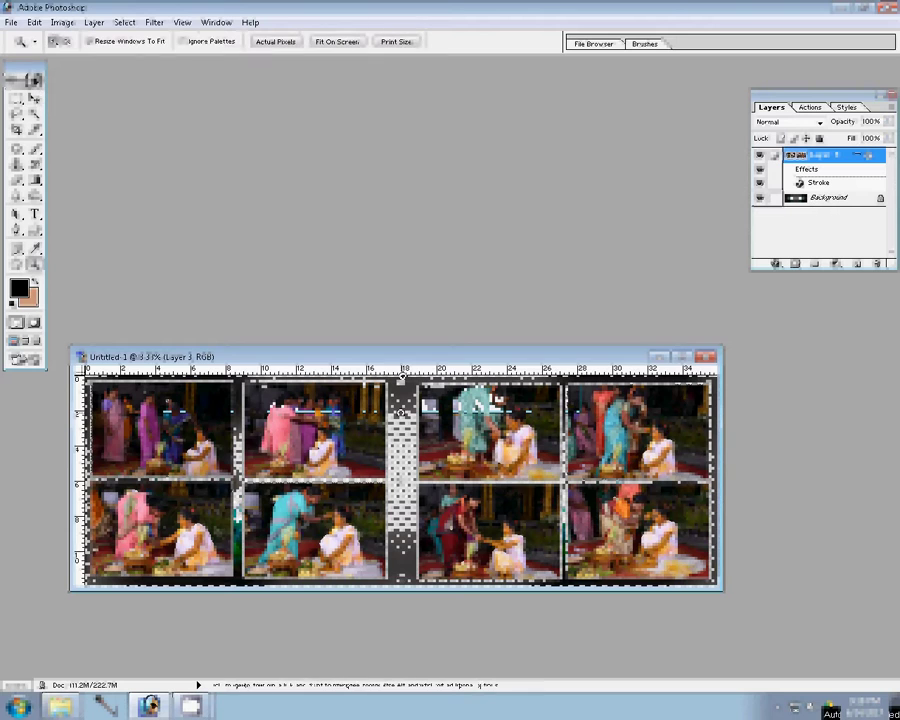
drag(400, 413, 560, 478)
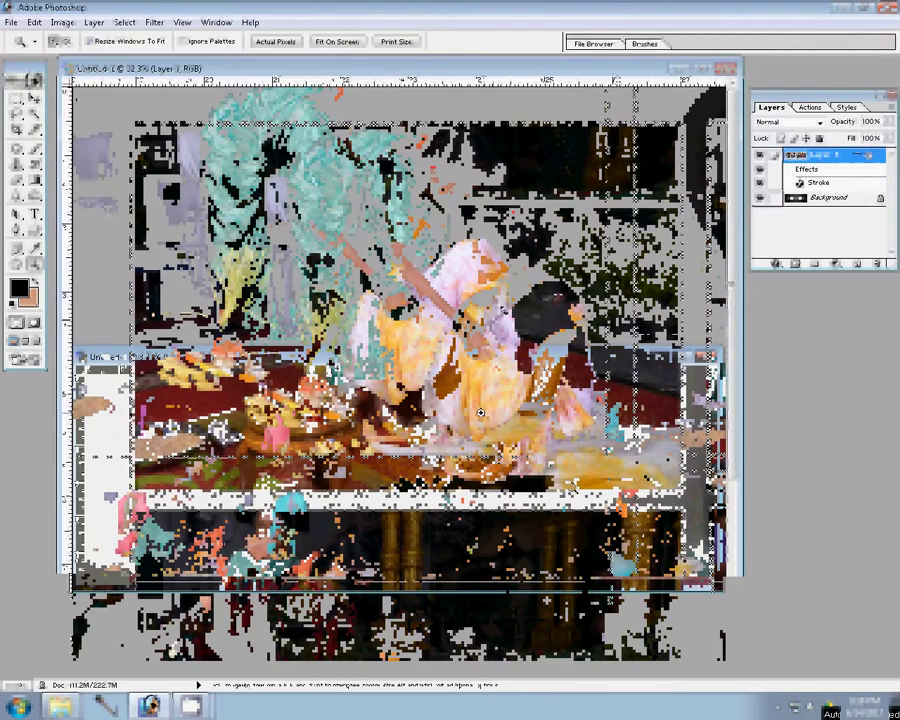
click(575, 325)
click(591, 298)
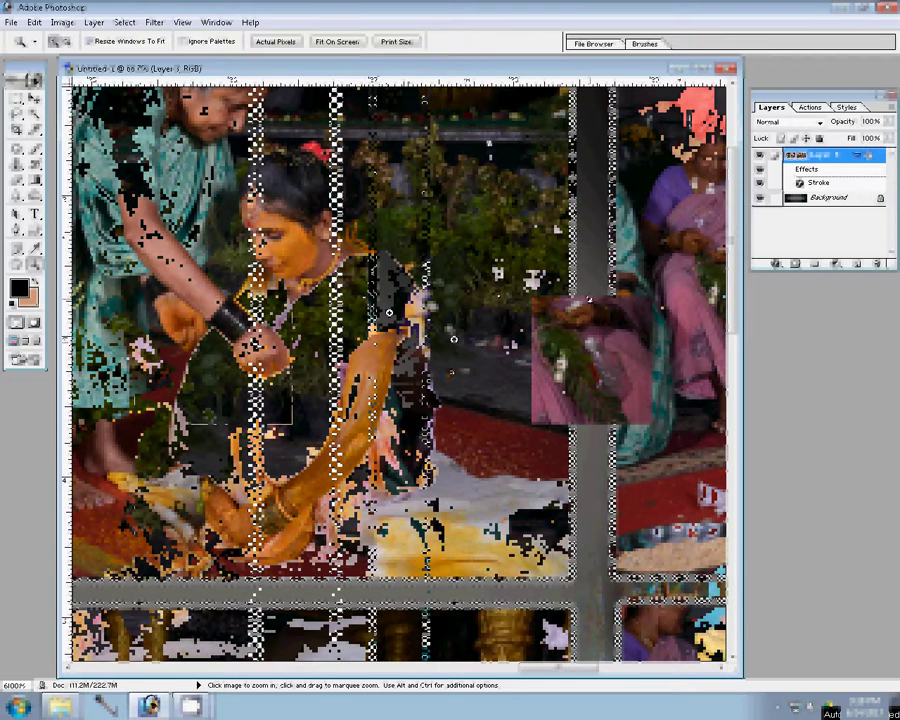
click(391, 316)
right_click(391, 316)
click(428, 337)
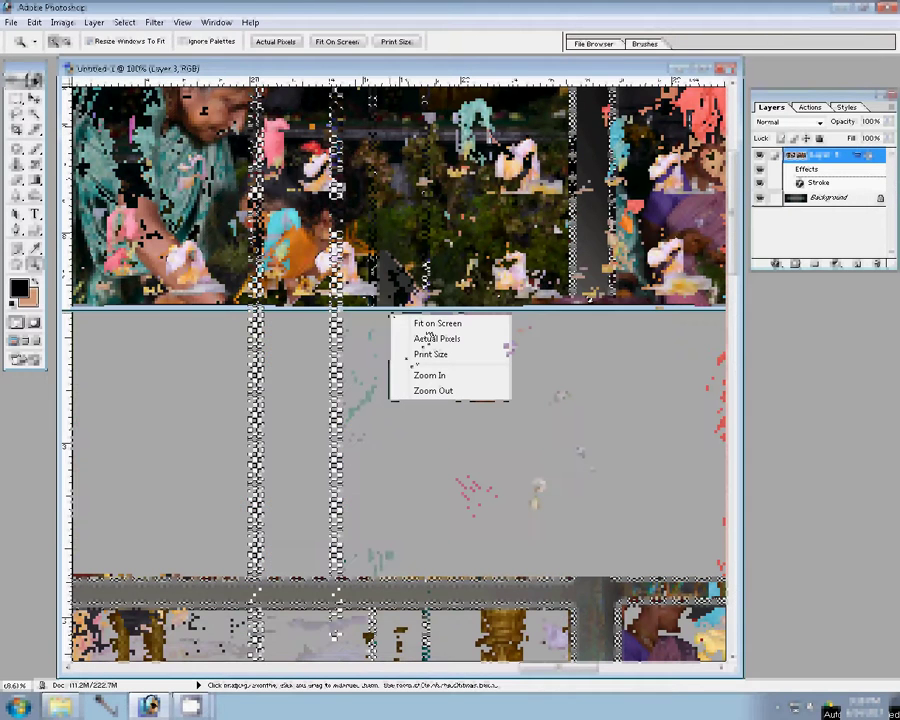
key(ctrl+shift+s)
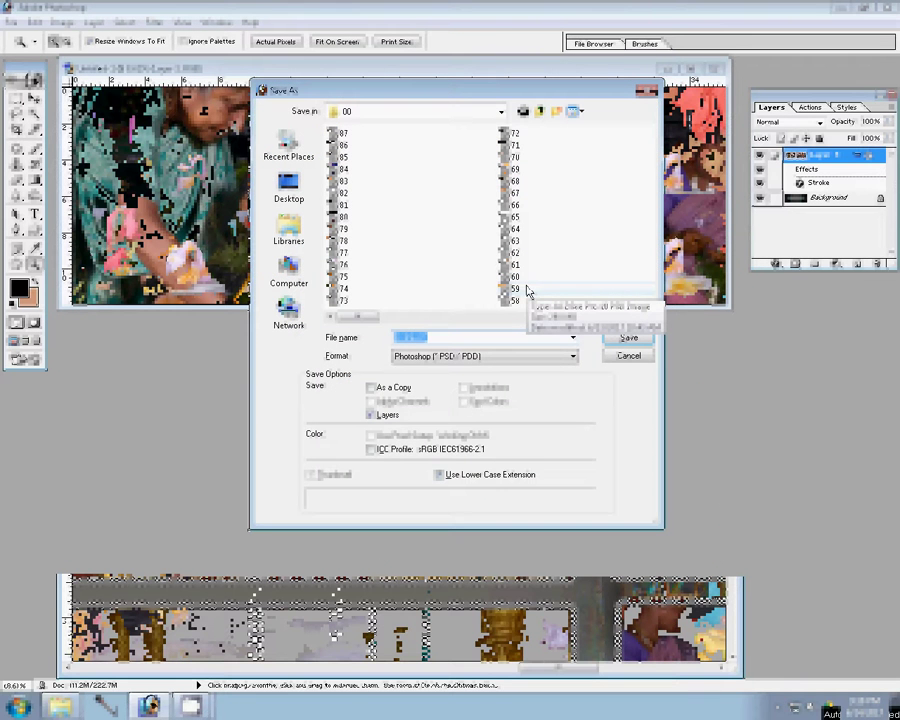
Save the spread as 36.psd in Photoshop format and close the document
text(88)
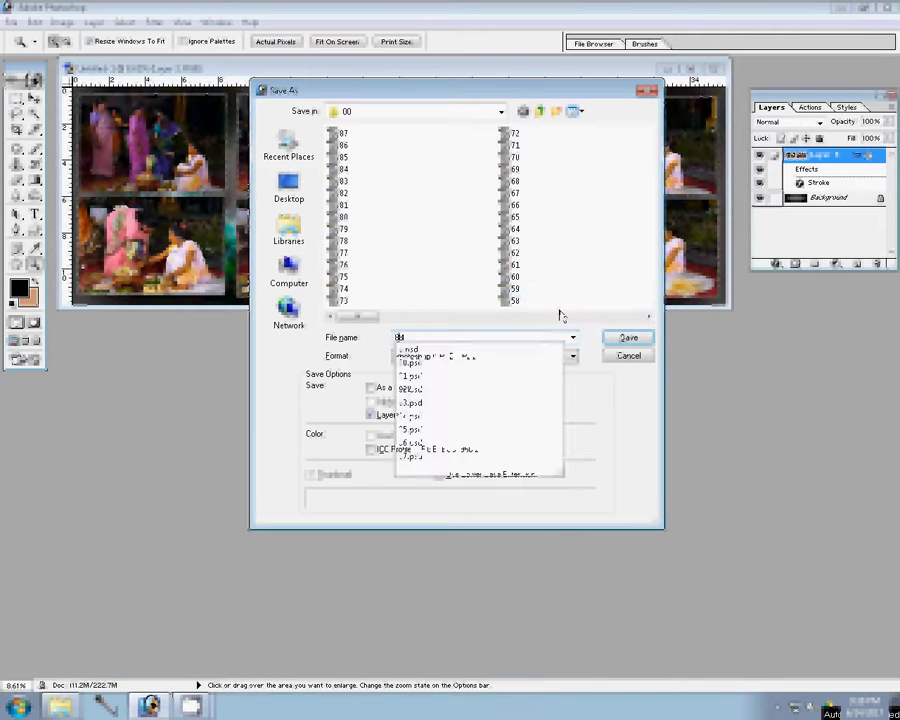
click(645, 341)
click(638, 337)
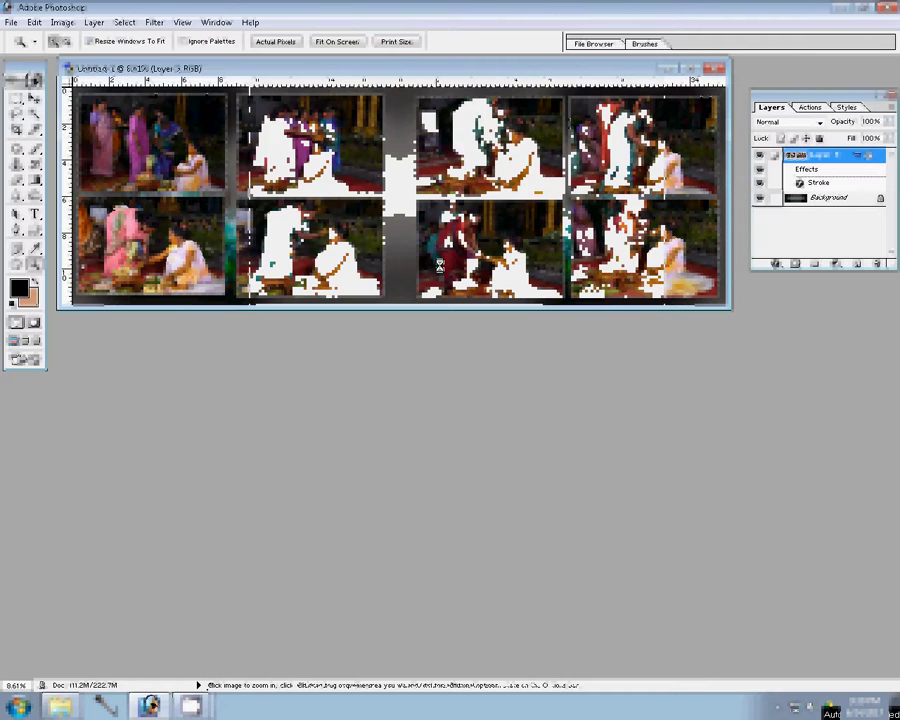
key(v)
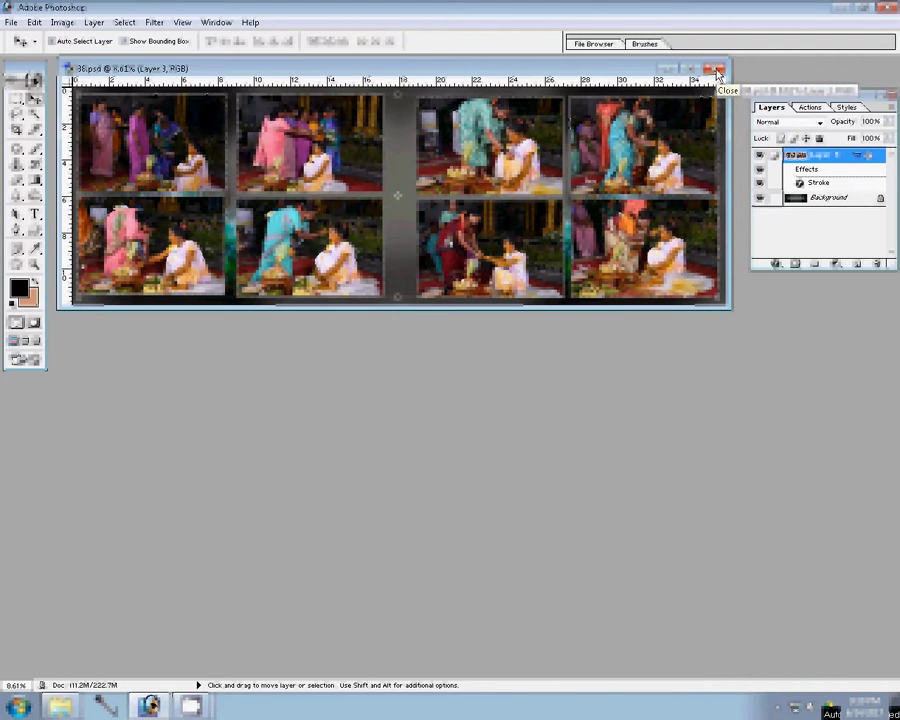
click(717, 70)
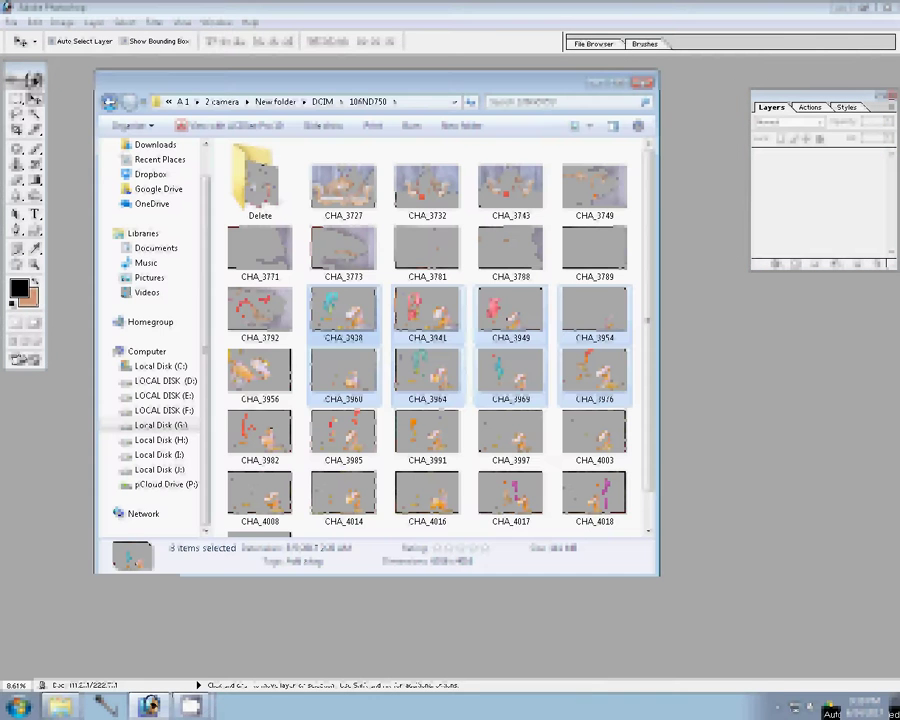
Drag the eight used thumbnails onto the Delete subfolder and close the Explorer window
drag(333, 338, 264, 215)
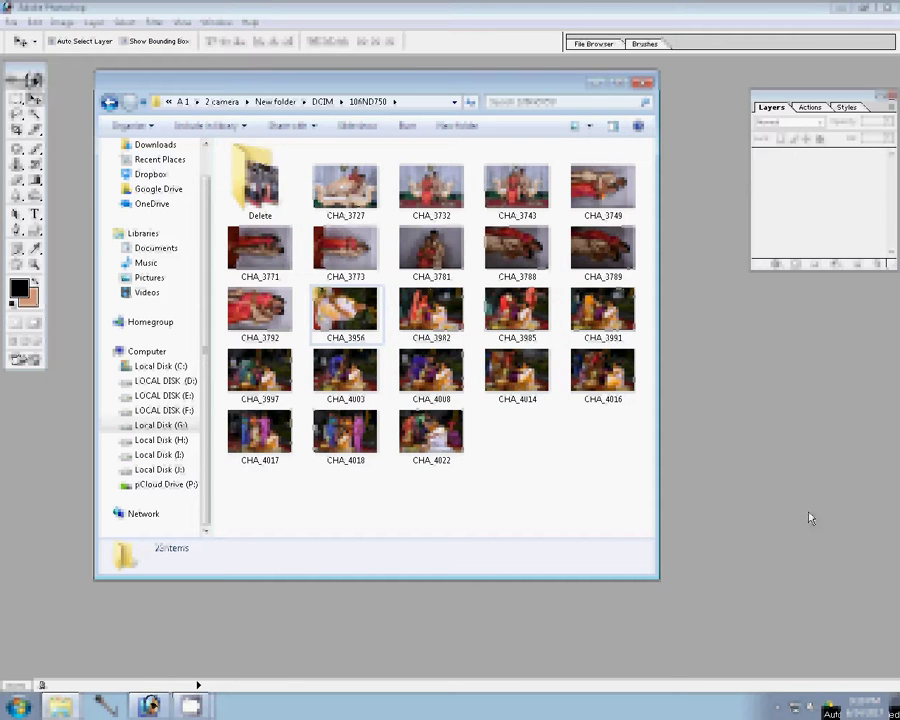
key(alt+F4)
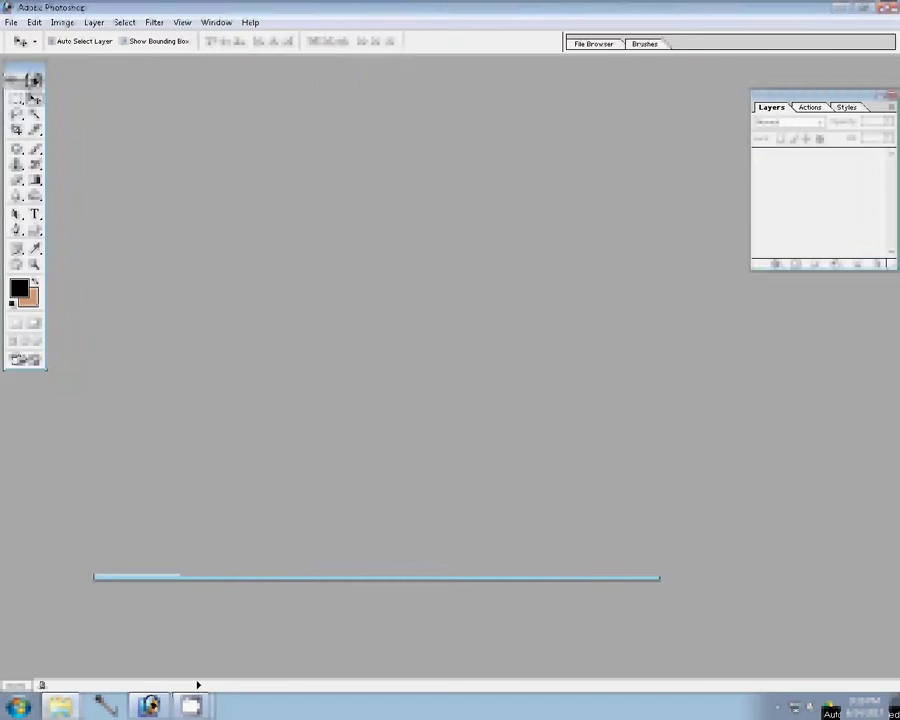